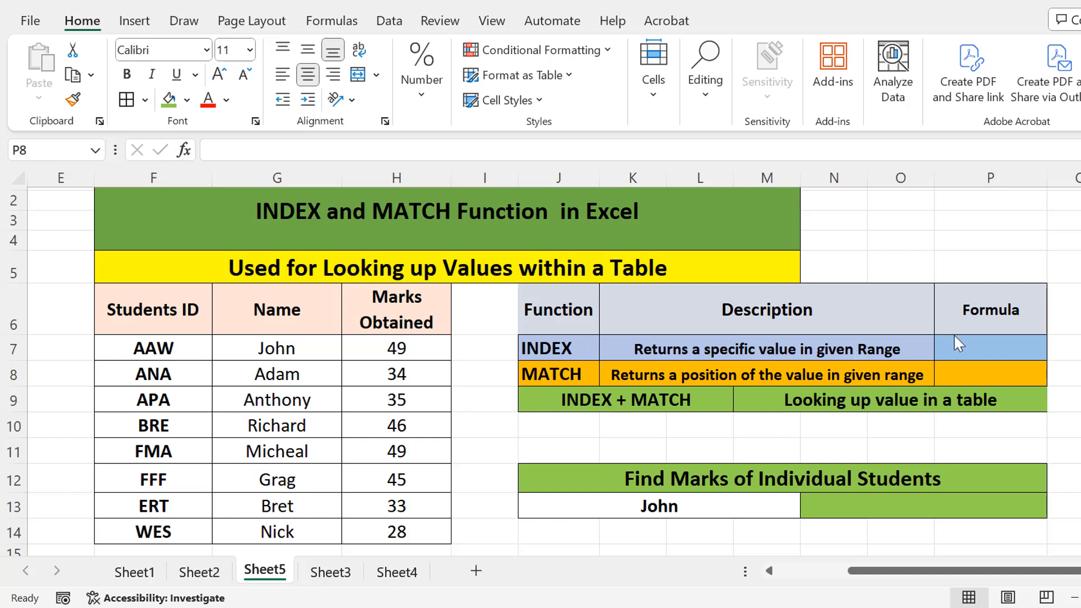
- Enter =INDEX(F6:H14,4,2) in cell P7, the Formula cell of the INDEX row
{"action": "double_click", "coordinate": [980, 348]}
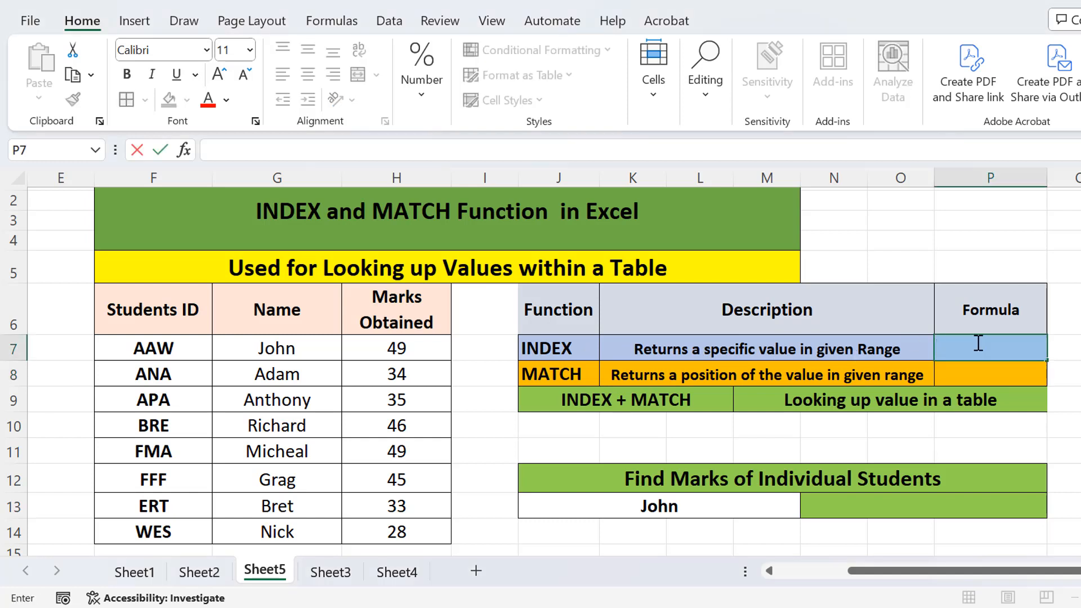
{"action": "type", "text": "="}
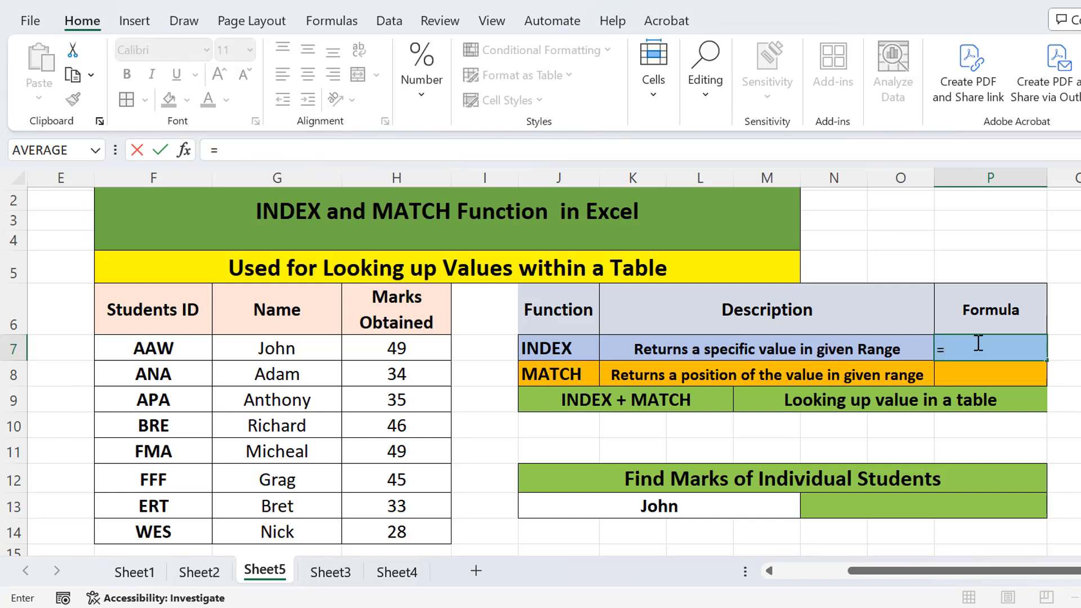
{"action": "type", "text": "in"}
{"action": "key", "text": "Tab"}
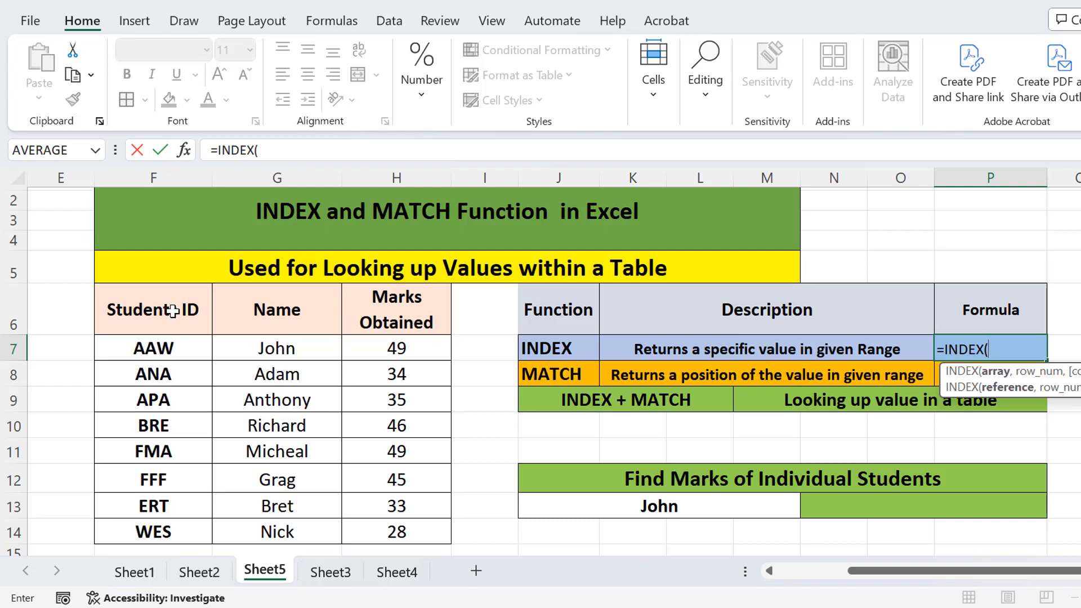
{"action": "left_click_drag", "start_coordinate": [173, 311], "coordinate": [396, 509]}
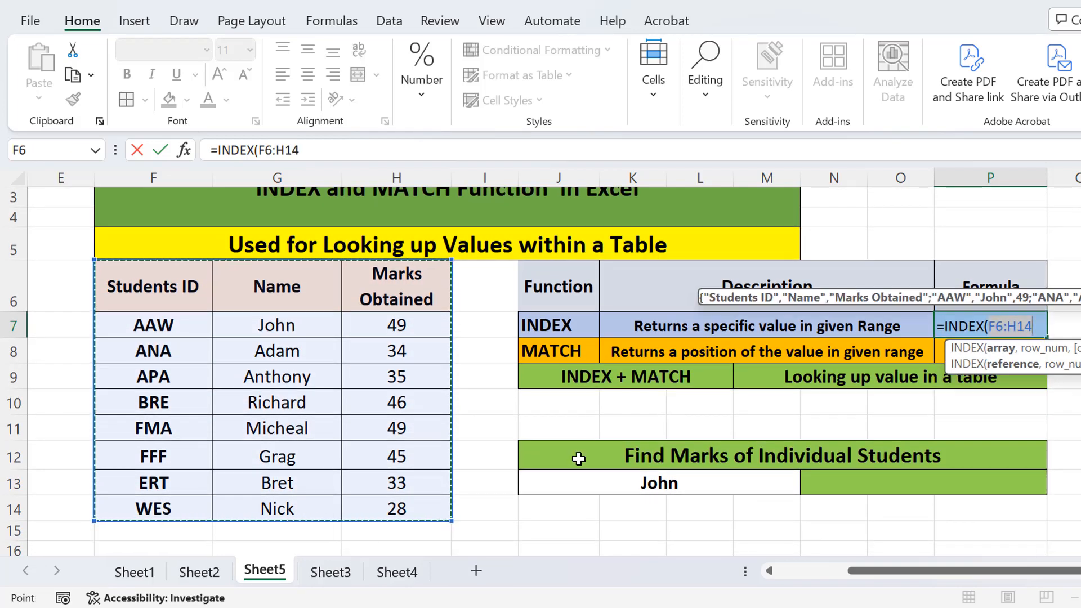
{"action": "scroll", "coordinate": [578, 459], "scroll_direction": "up", "scroll_amount": 1}
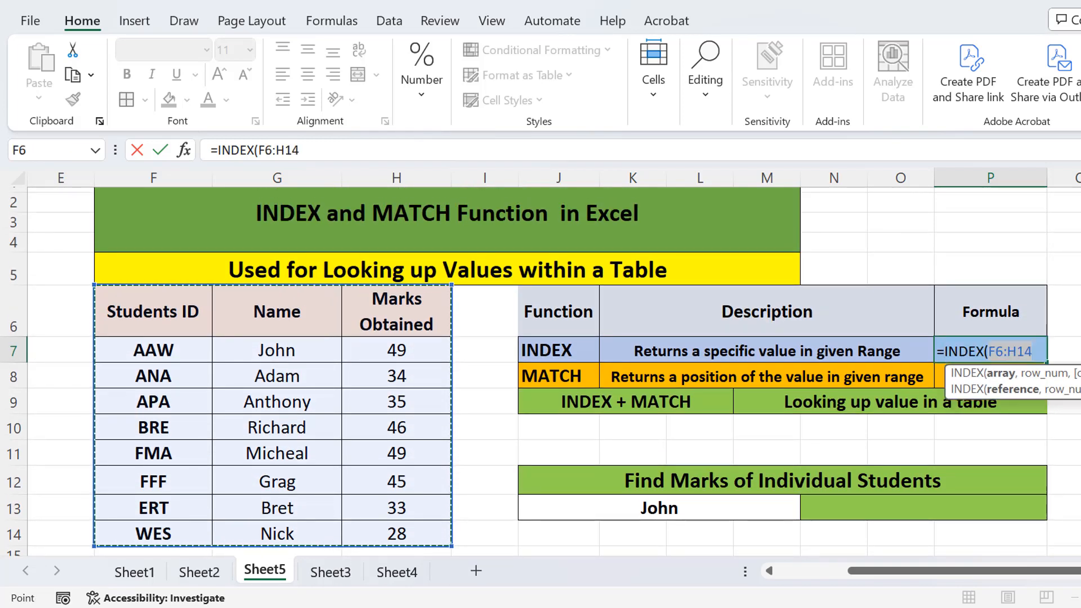
{"action": "left_click", "coordinate": [1043, 355]}
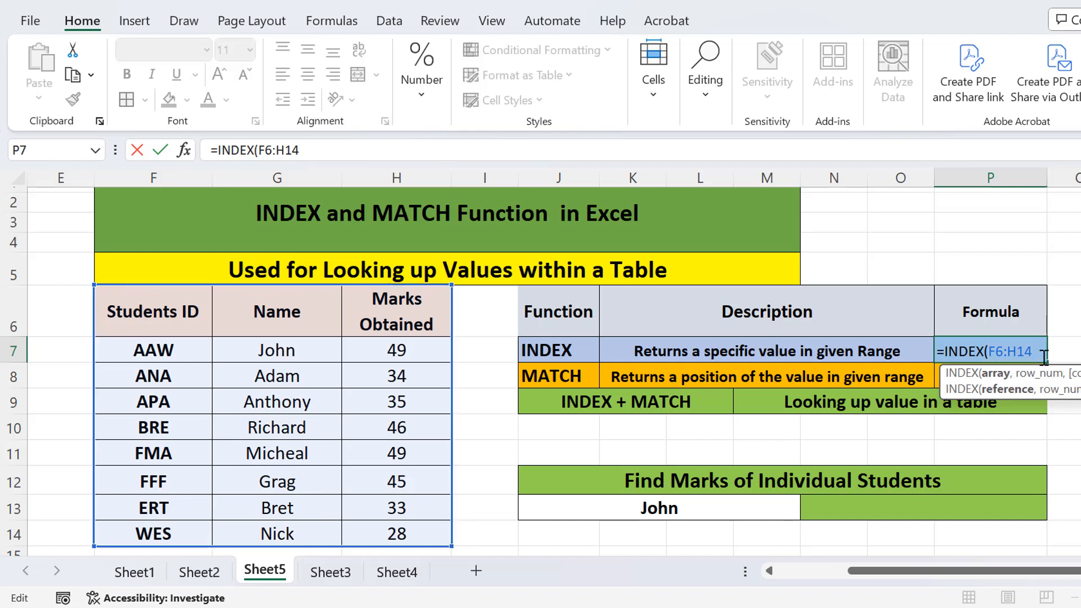
{"action": "type", "text": ","}
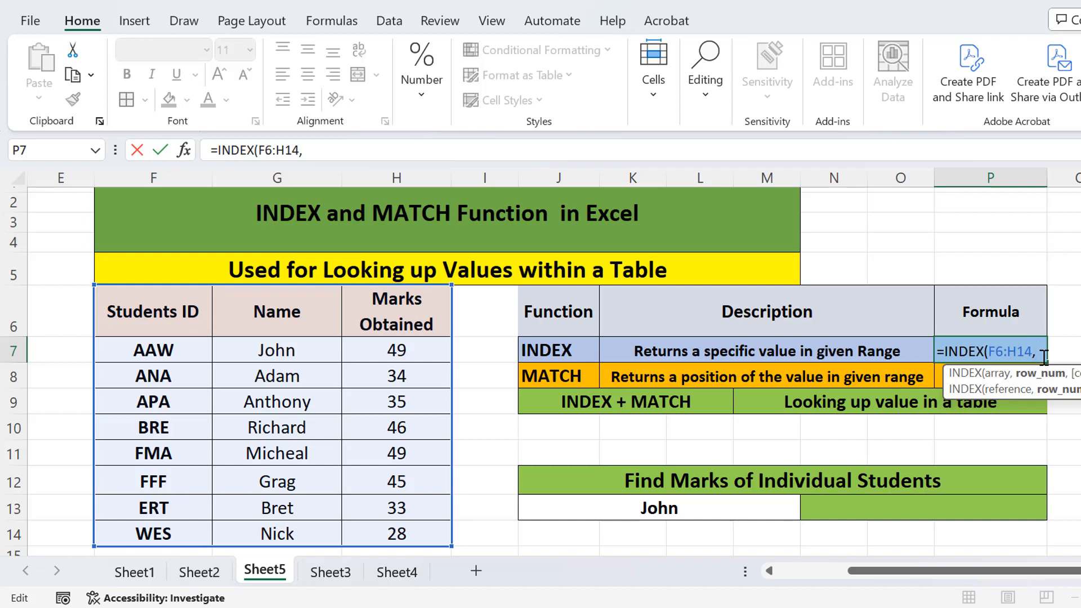
{"action": "type", "text": "4,"}
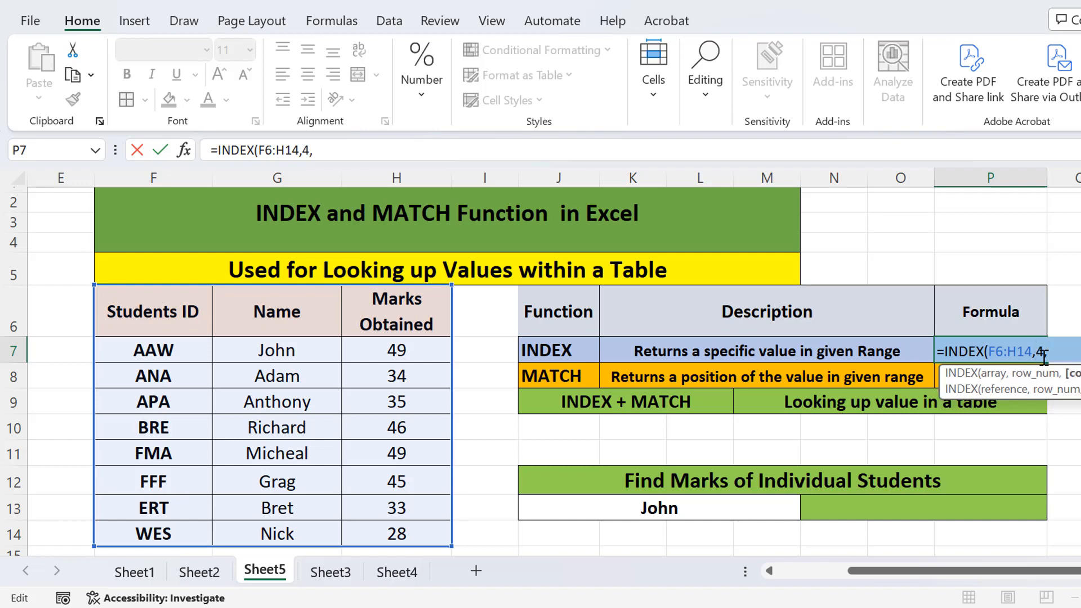
{"action": "type", "text": "2)"}
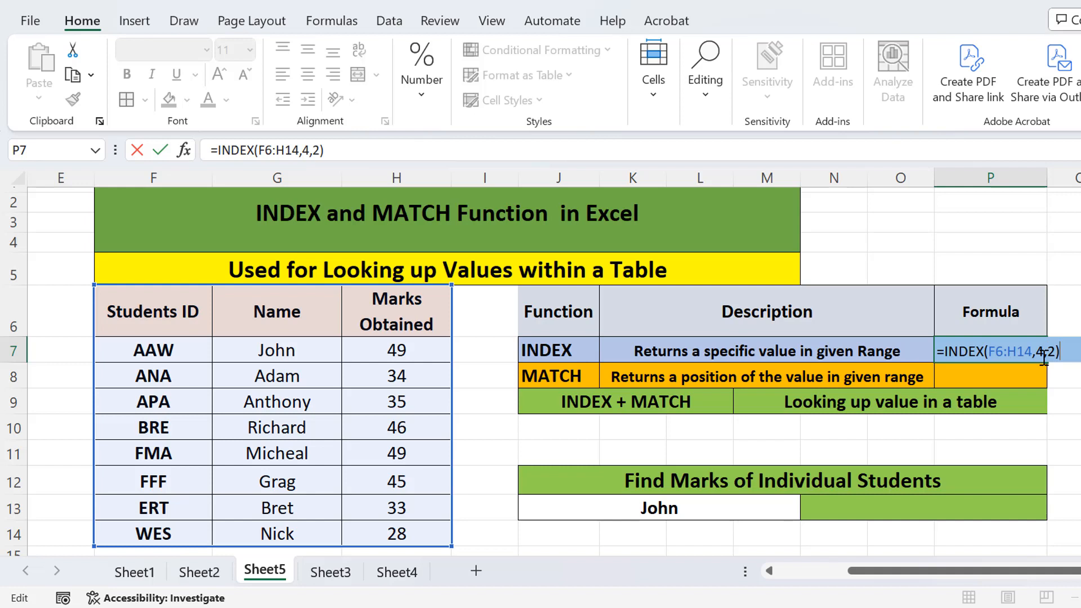
{"action": "key", "text": "Return"}
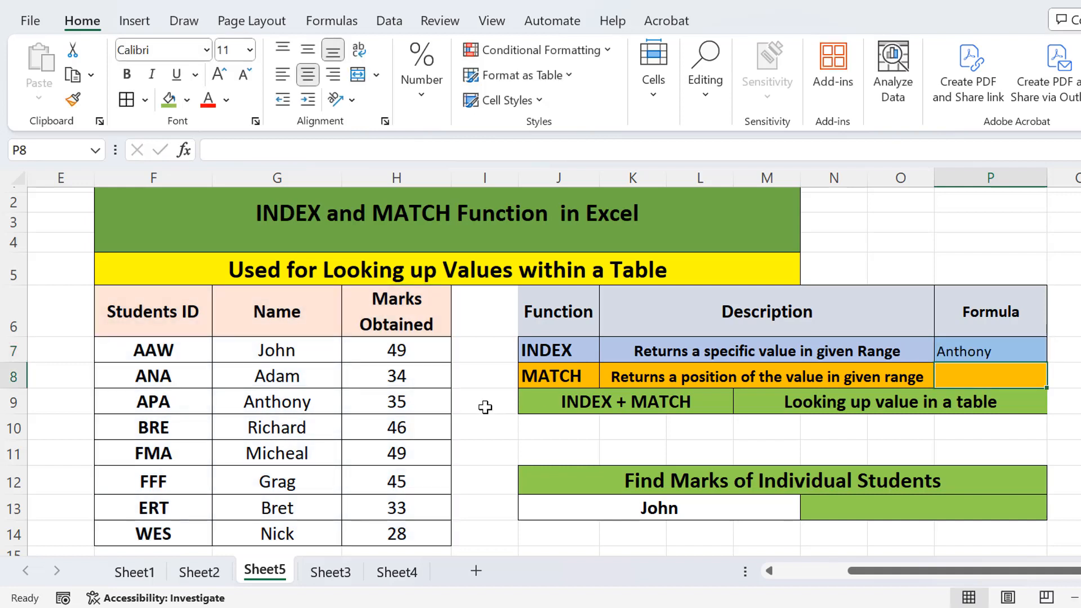
- Review the INDEX formula in P7 against the student table and change it to =INDEX(G6:G14,4)
{"action": "double_click", "coordinate": [1042, 352]}
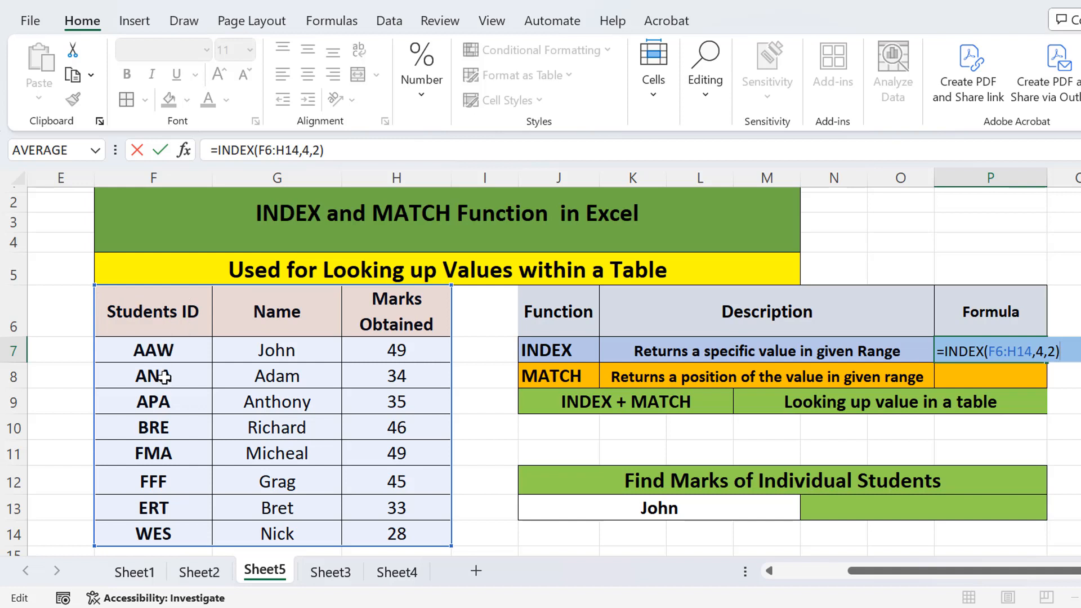
{"action": "left_click", "coordinate": [318, 403]}
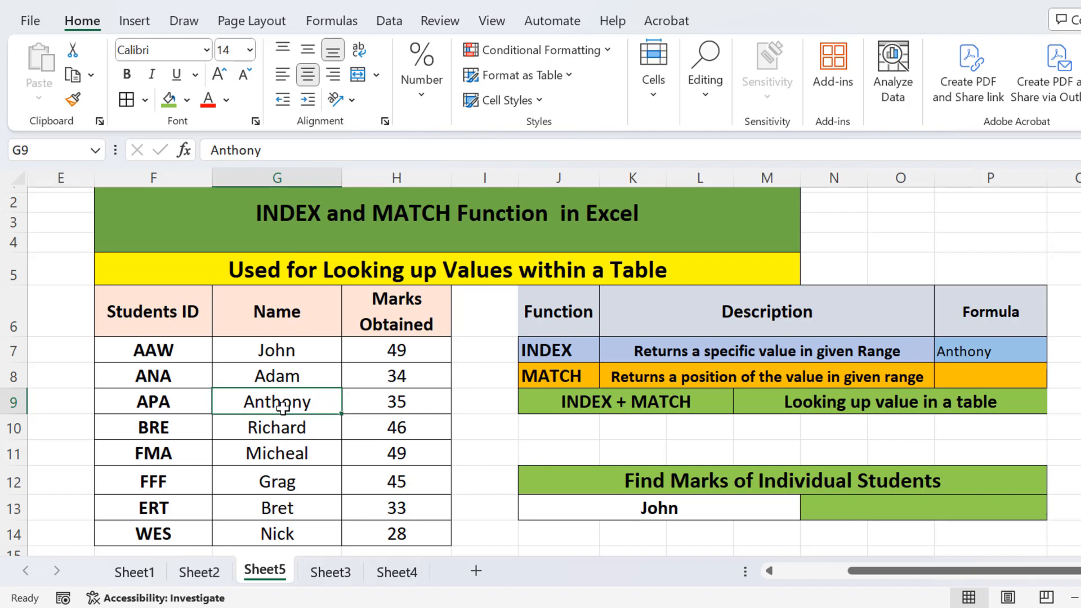
{"action": "double_click", "coordinate": [1019, 350]}
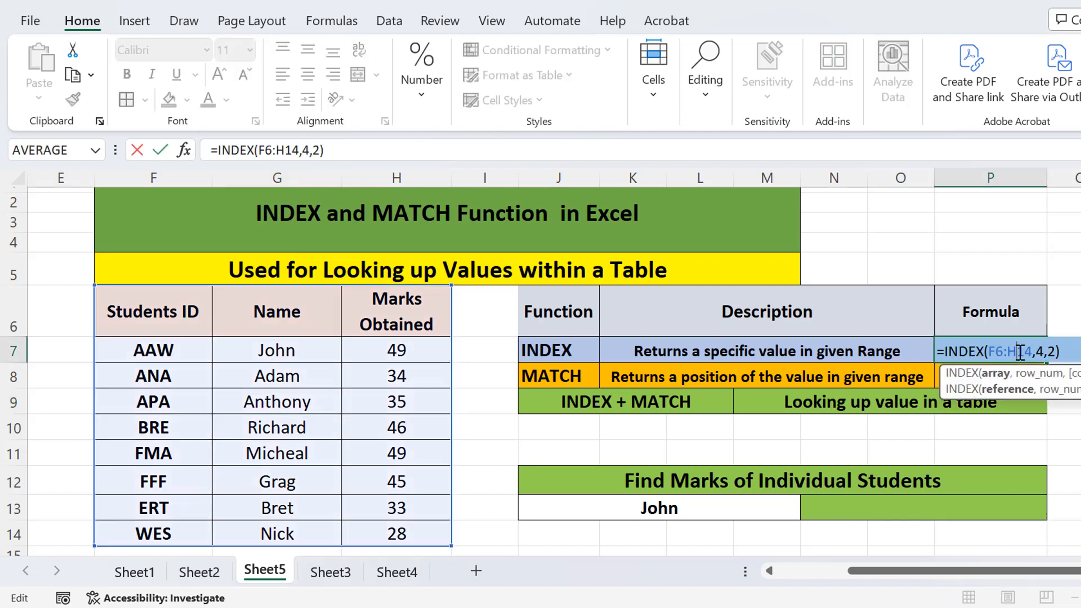
{"action": "left_click_drag", "start_coordinate": [1064, 352], "coordinate": [991, 352]}
{"action": "key", "text": "BackSpace"}
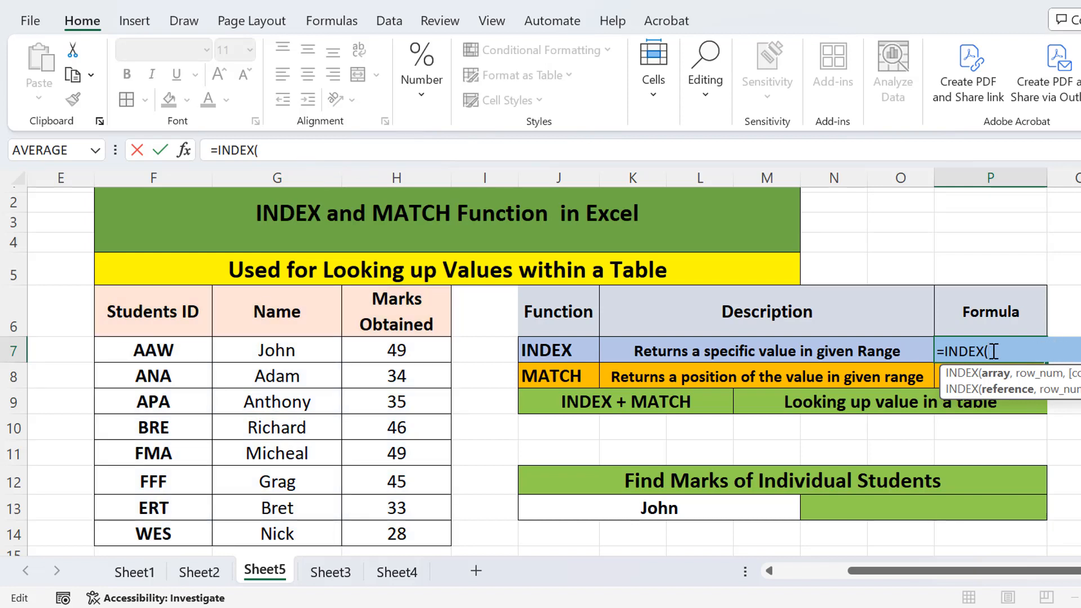
{"action": "left_click_drag", "start_coordinate": [332, 313], "coordinate": [313, 535]}
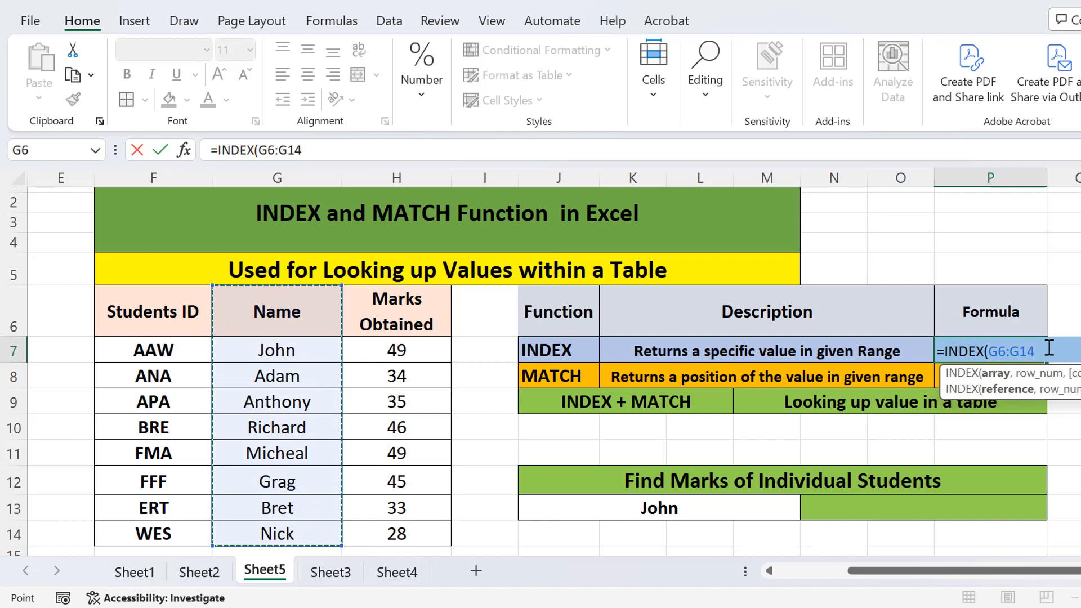
{"action": "left_click", "coordinate": [1049, 348]}
{"action": "type", "text": ","}
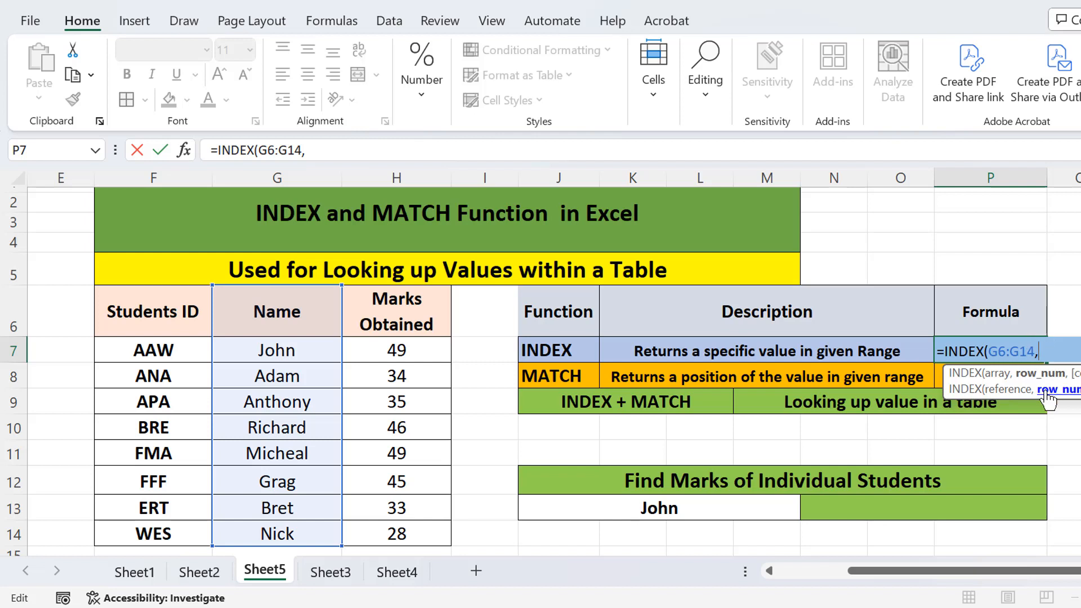
{"action": "type", "text": "4)"}
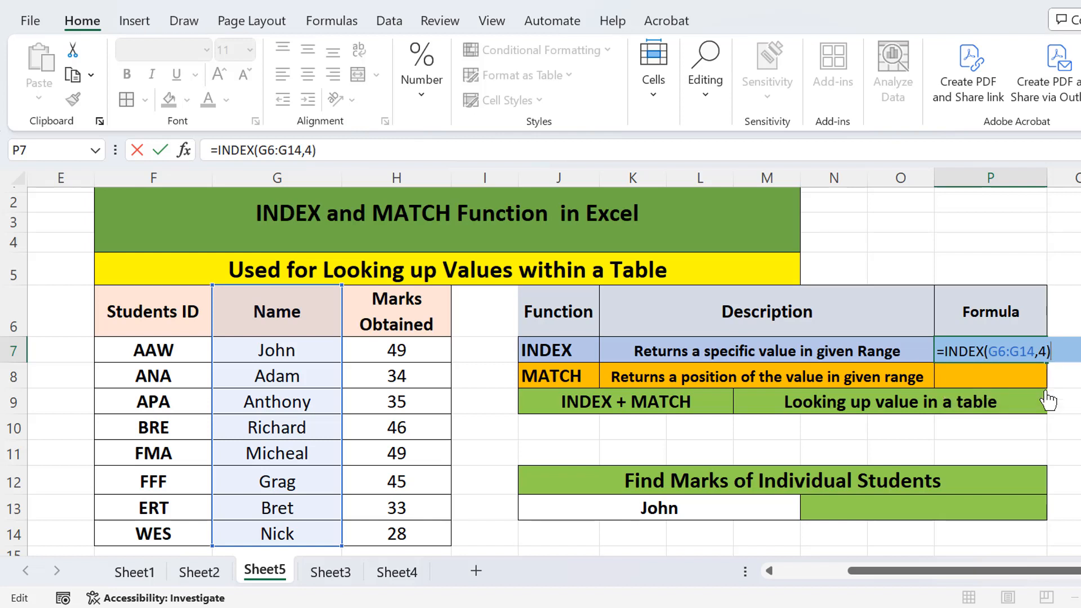
{"action": "key", "text": "Return"}
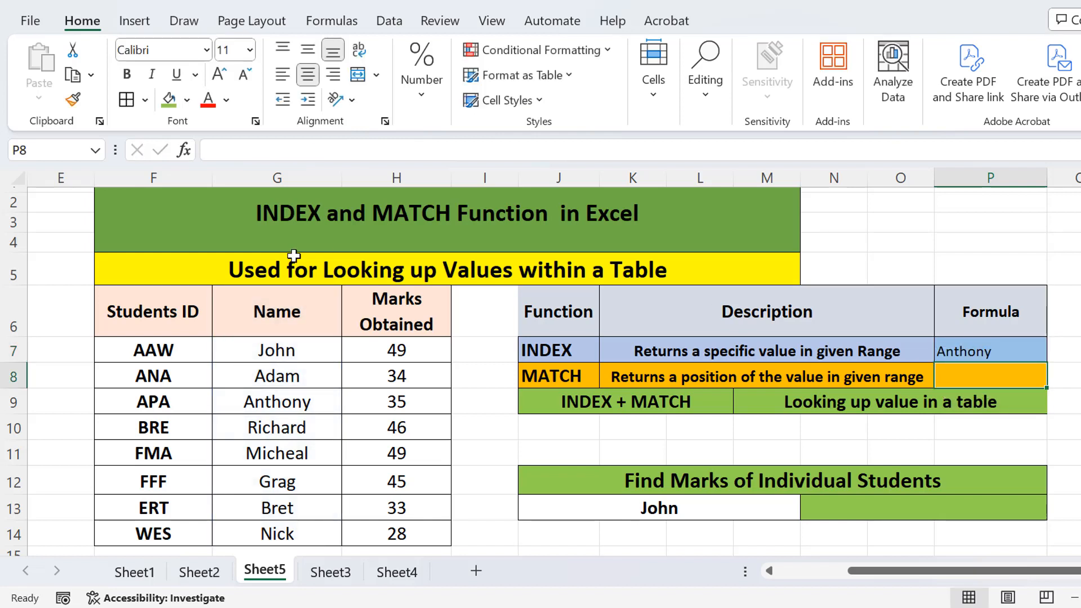
- Count down the Name column from its header to the fourth row and check the table's header row
{"action": "left_click", "coordinate": [319, 310]}
{"action": "left_click", "coordinate": [306, 362]}
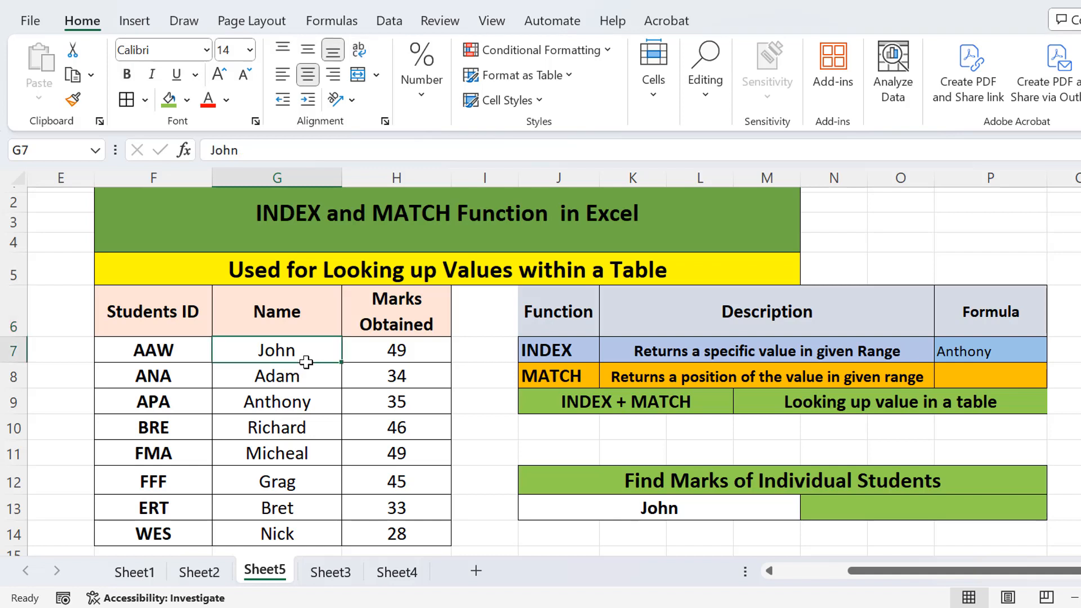
{"action": "left_click", "coordinate": [307, 375]}
{"action": "left_click", "coordinate": [309, 402]}
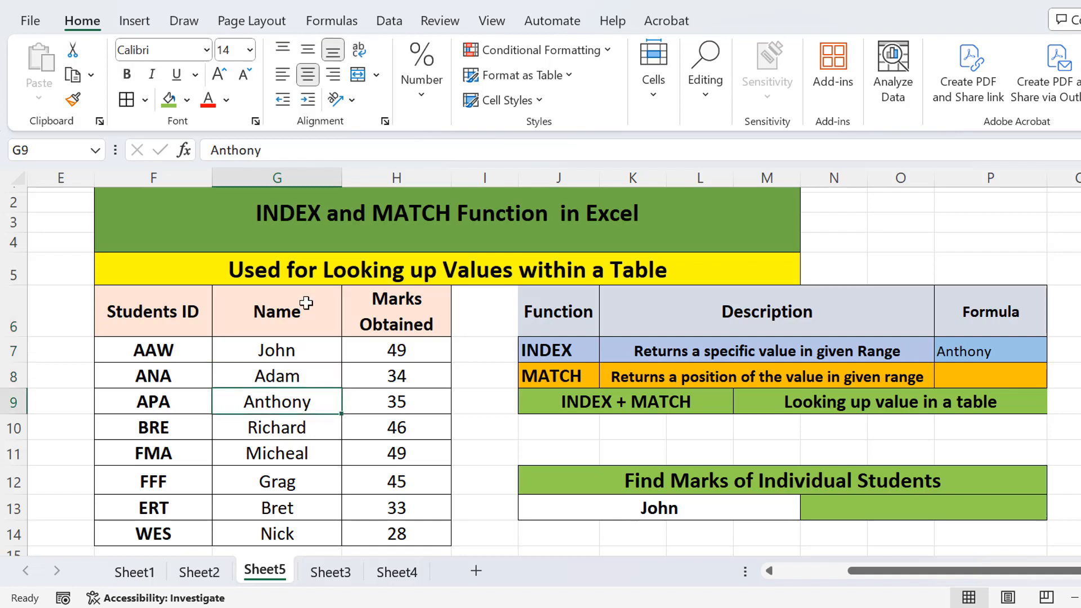
{"action": "left_click_drag", "start_coordinate": [154, 313], "coordinate": [382, 328]}
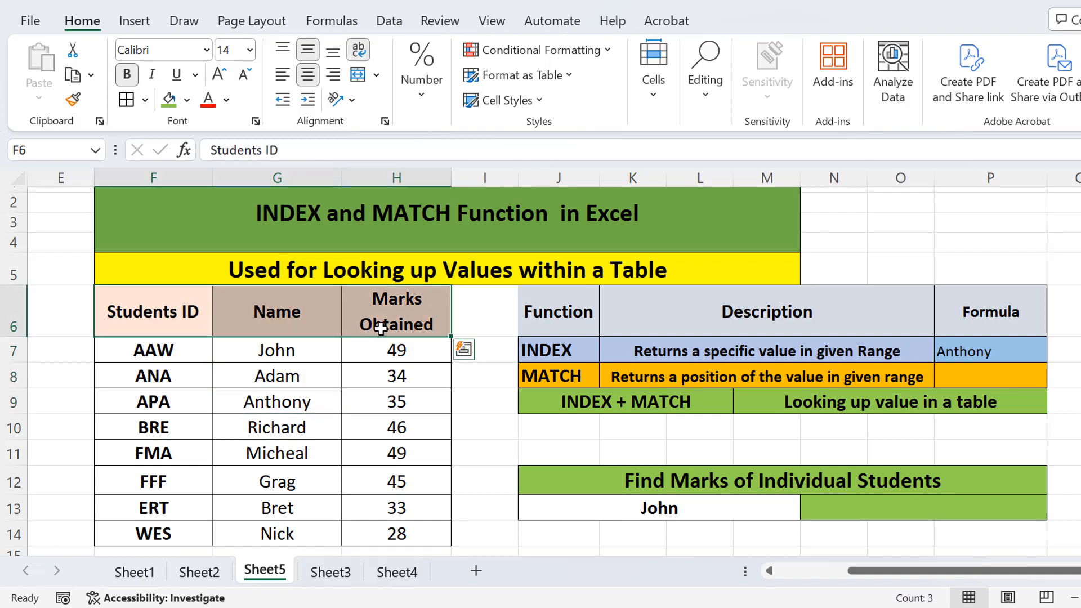
- Replace the array in the P7 INDEX formula with G7:G14 to leave out the header row
{"action": "double_click", "coordinate": [1017, 355]}
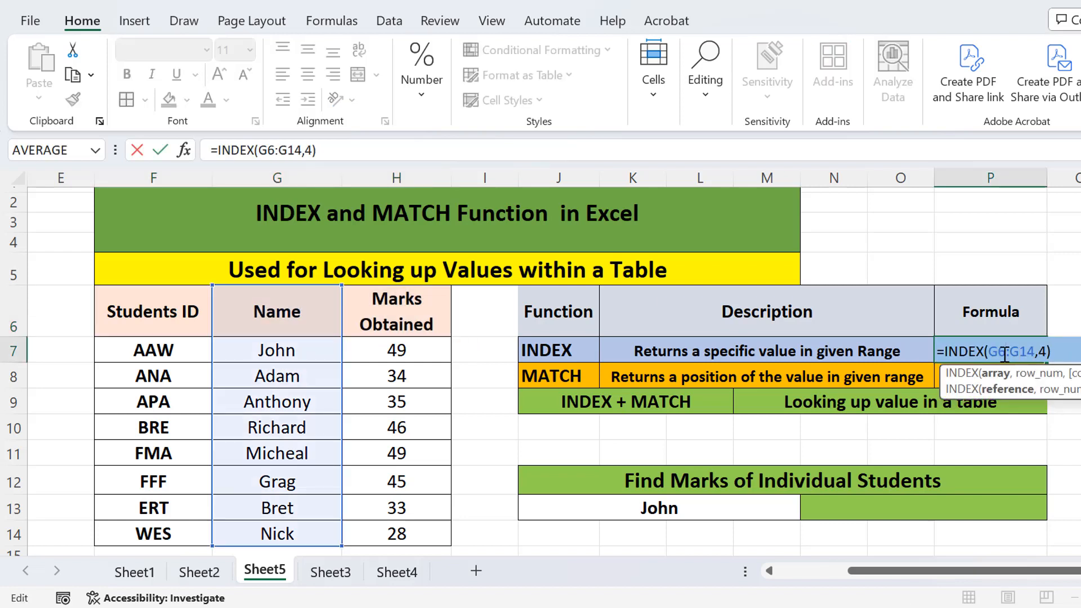
{"action": "double_click", "coordinate": [1005, 352]}
{"action": "key", "text": "BackSpace"}
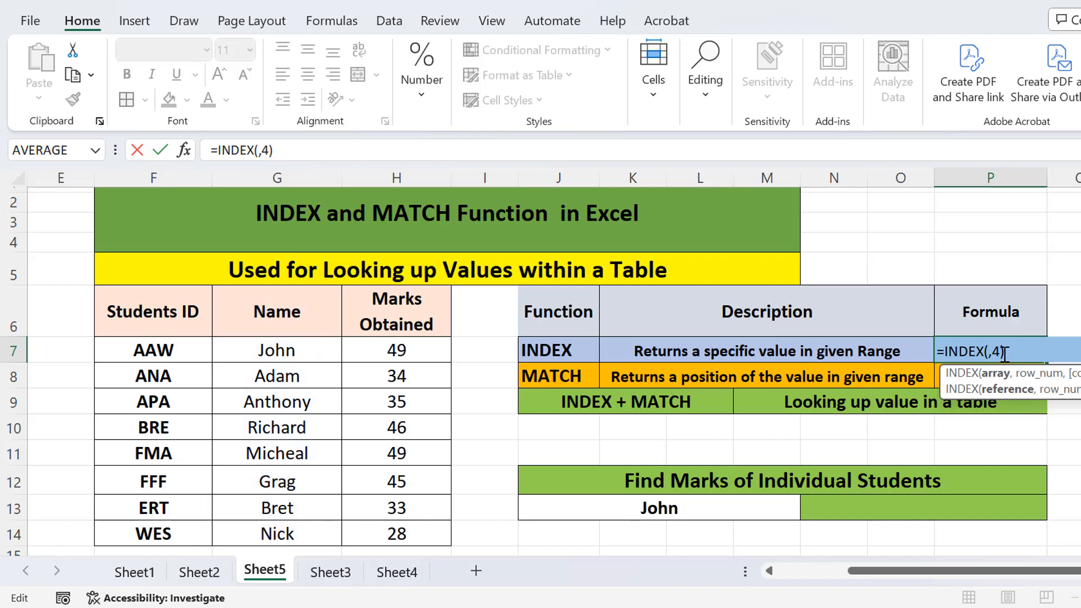
{"action": "type", "text": "G7"}
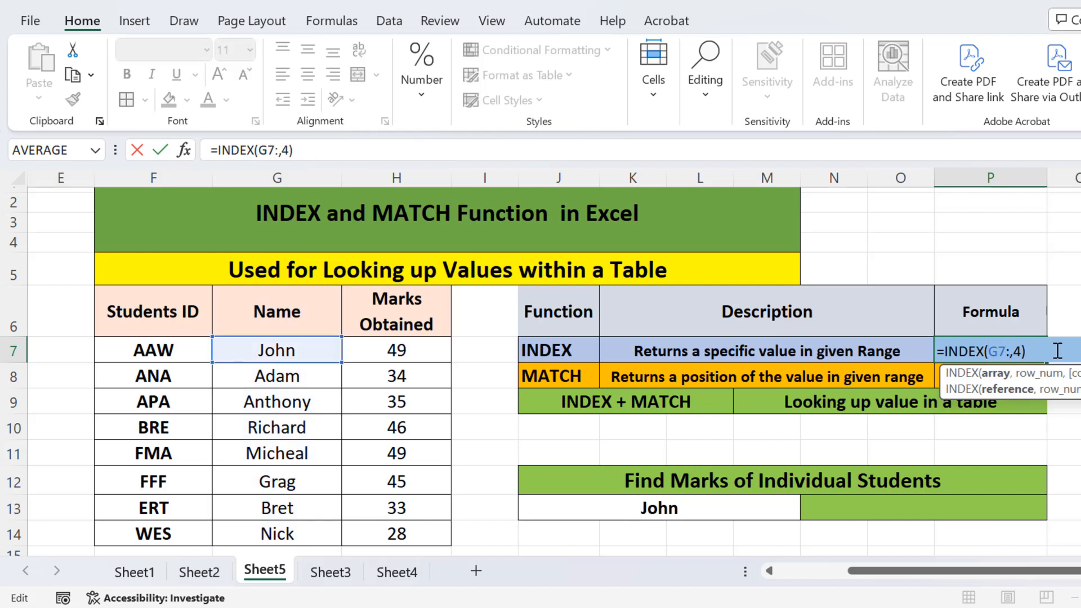
{"action": "type", "text": ":G14"}
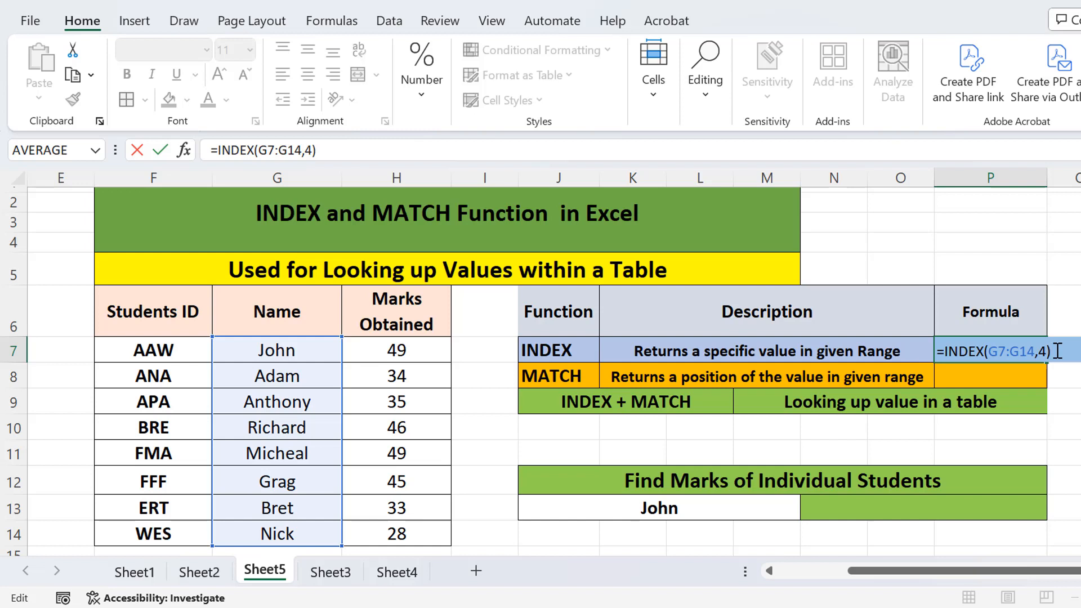
{"action": "key", "text": "ctrl+Return"}
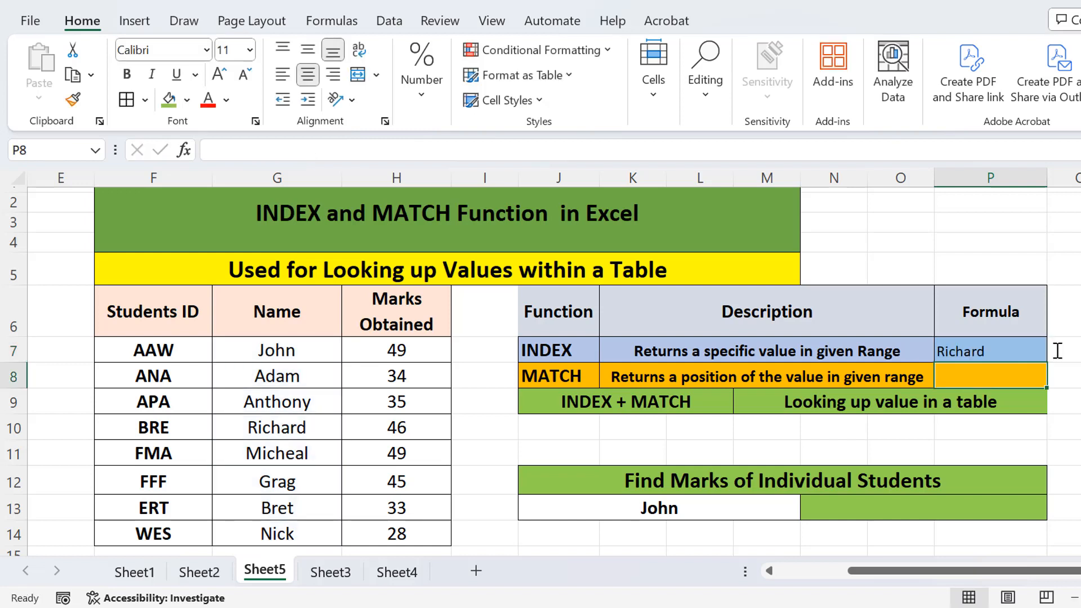
- Check the P7 formula against the fourth name and compare the table selection with and without its header row
{"action": "double_click", "coordinate": [1000, 359]}
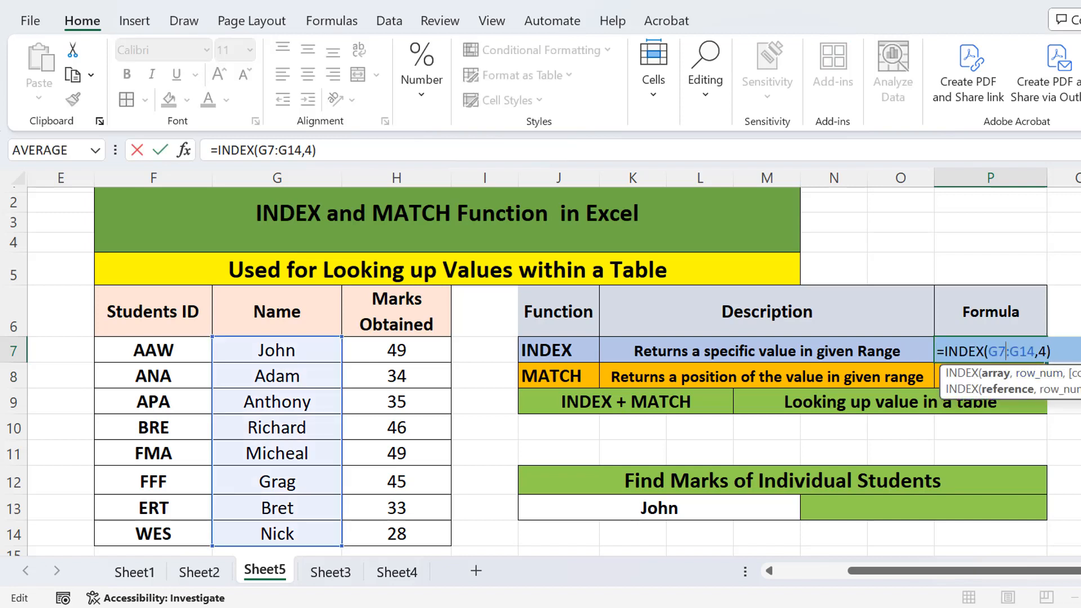
{"action": "key", "text": "Return"}
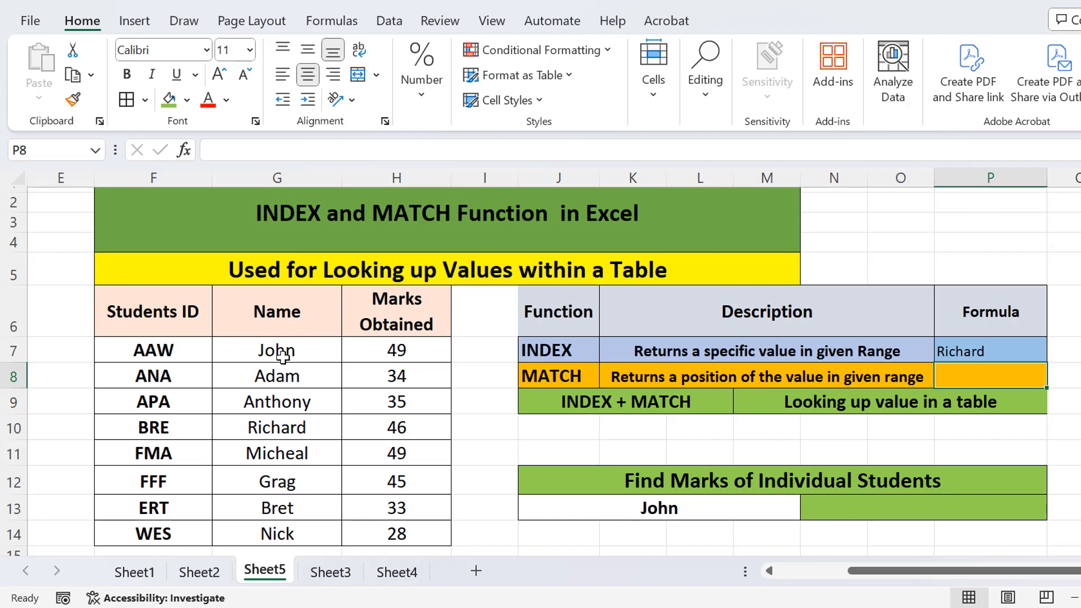
{"action": "left_click", "coordinate": [274, 429]}
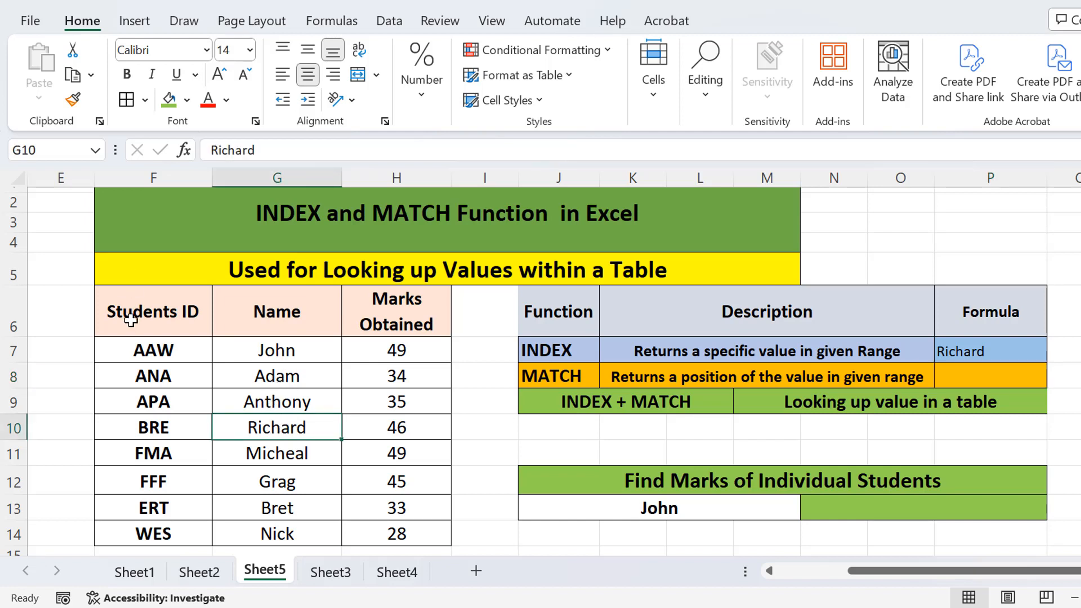
{"action": "left_click_drag", "start_coordinate": [127, 318], "coordinate": [361, 508]}
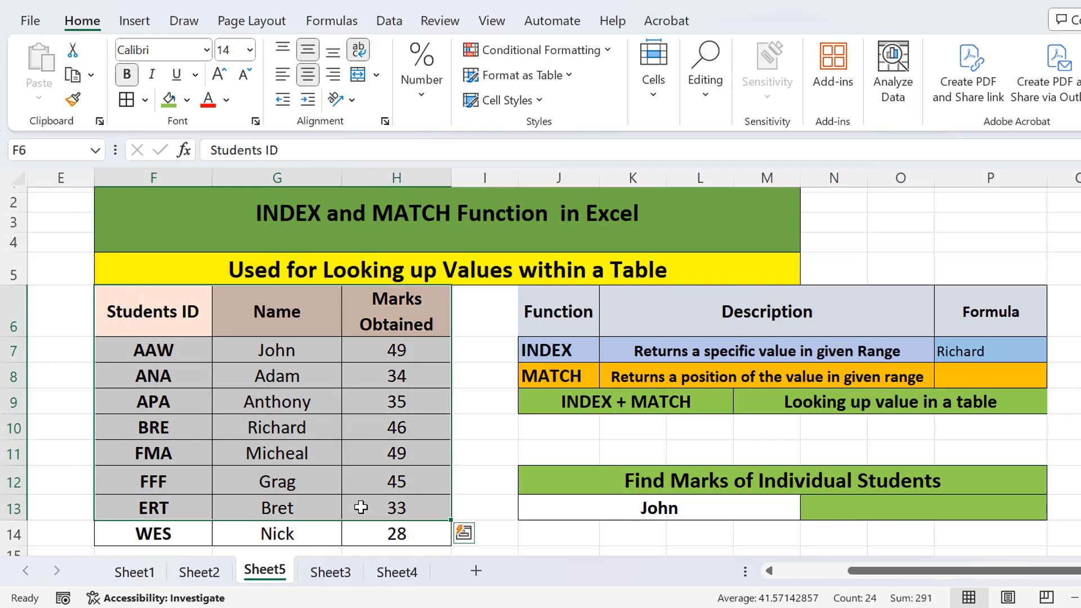
{"action": "left_click", "coordinate": [164, 331]}
{"action": "left_click", "coordinate": [159, 345]}
{"action": "left_click_drag", "start_coordinate": [158, 344], "coordinate": [365, 507]}
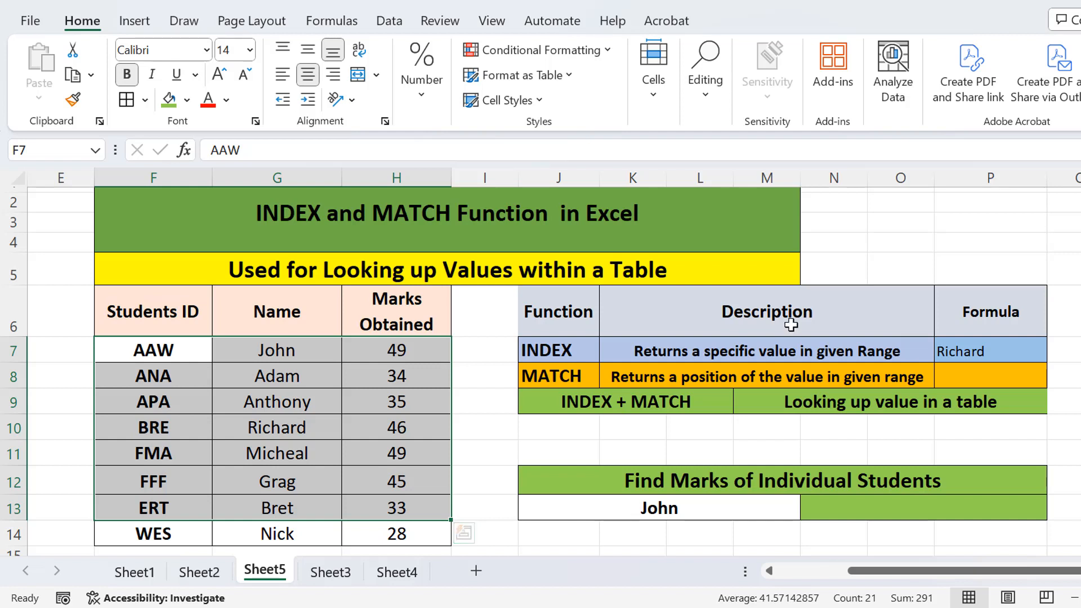
- Enter =MATCH(J13,G7:G14,0) in P8 to find the lookup name's exact-match position in the Name column
{"action": "double_click", "coordinate": [969, 376]}
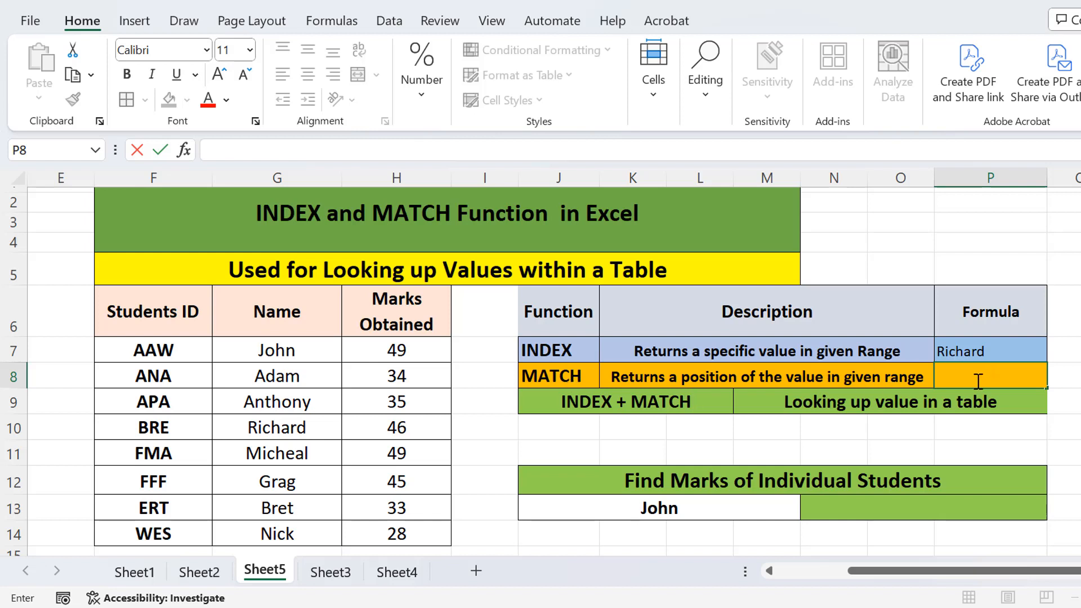
{"action": "type", "text": "=match"}
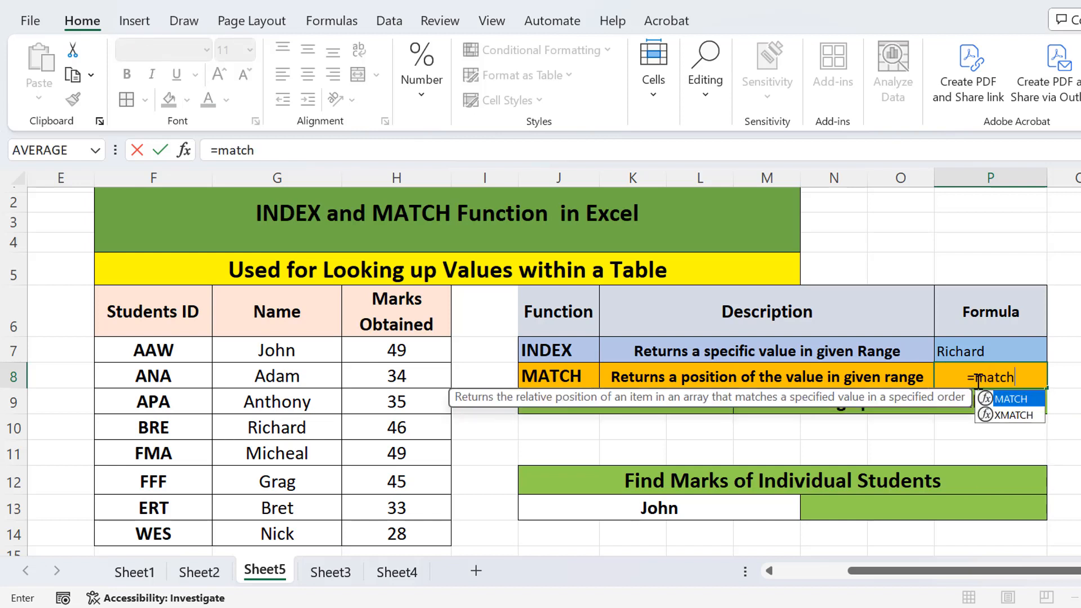
{"action": "key", "text": "Tab"}
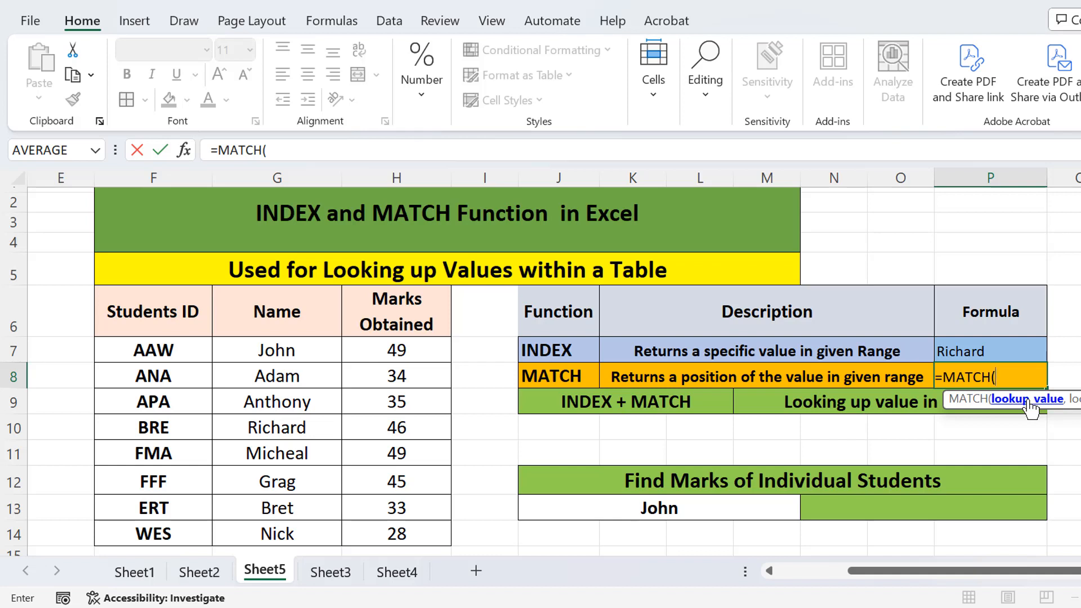
{"action": "left_click", "coordinate": [703, 510]}
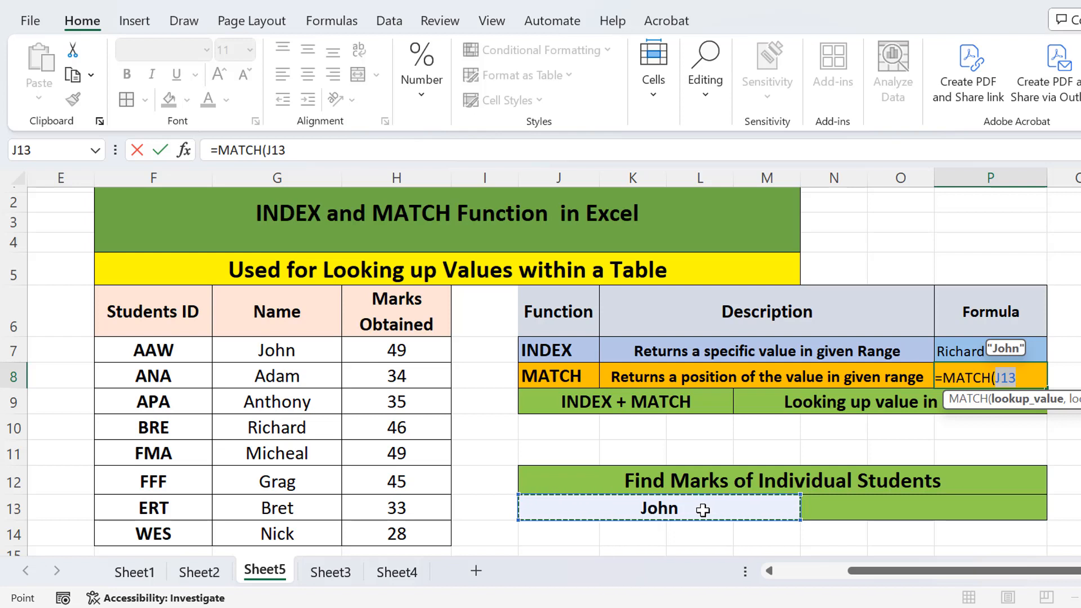
{"action": "left_click", "coordinate": [1028, 375]}
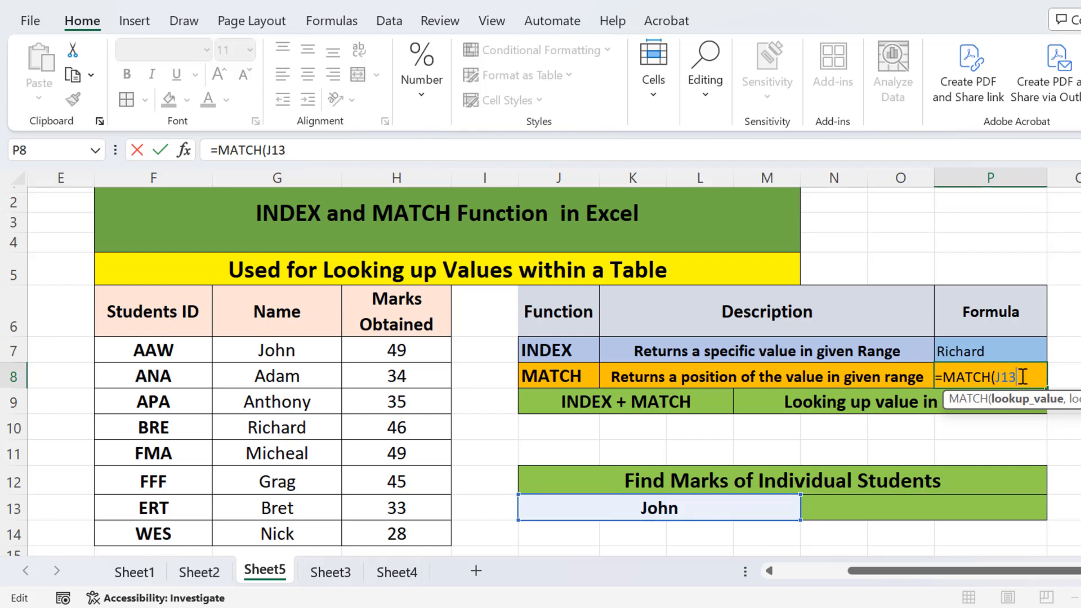
{"action": "type", "text": ","}
{"action": "left_click_drag", "start_coordinate": [290, 351], "coordinate": [290, 535]}
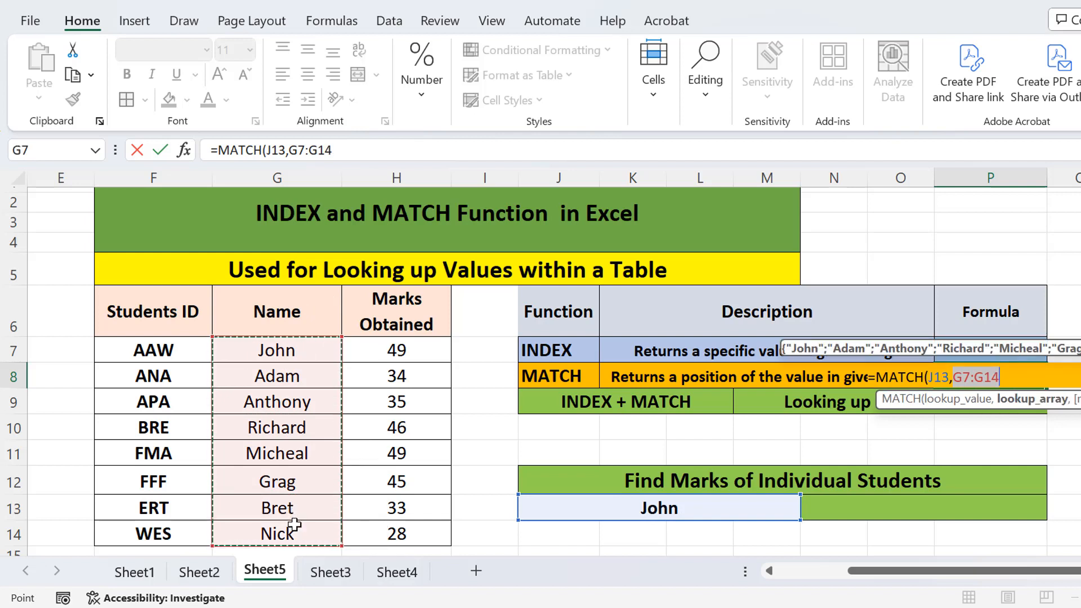
{"action": "type", "text": ","}
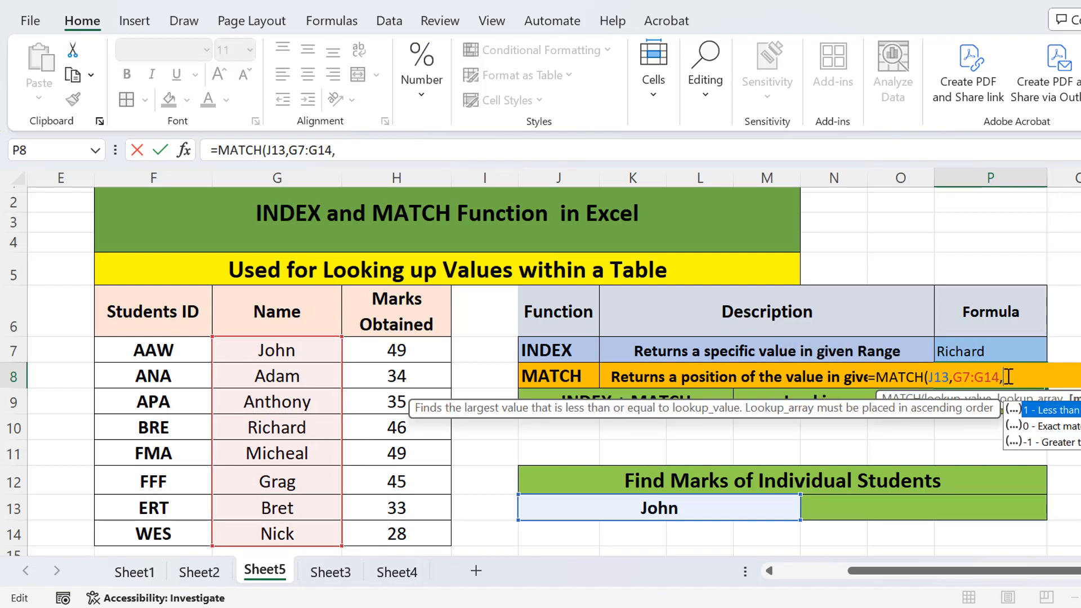
{"action": "type", "text": "0)"}
{"action": "key", "text": "Return"}
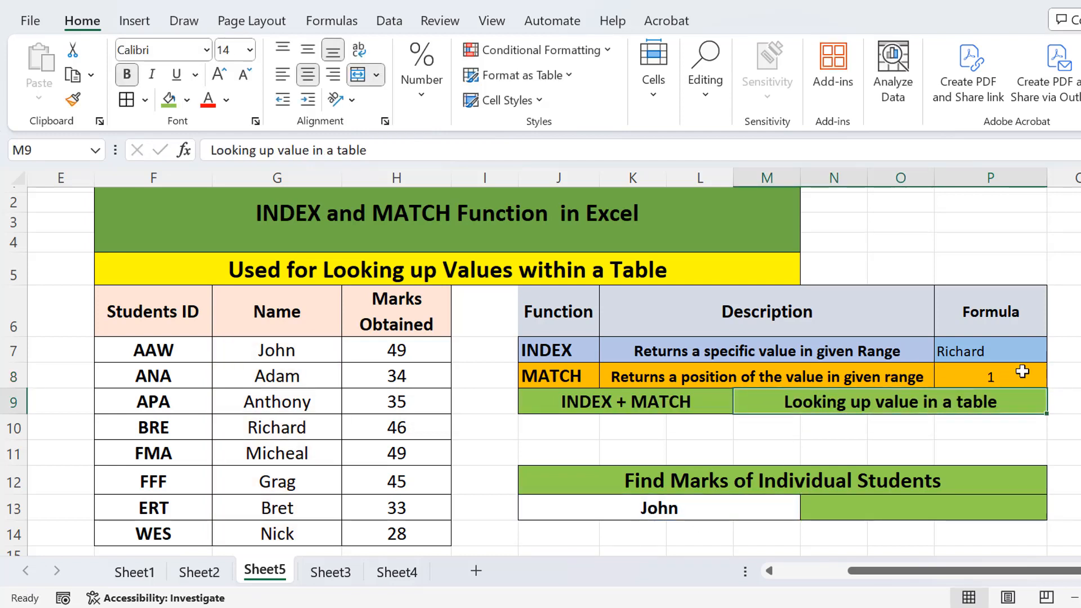
- Compare the MATCH result in P8 with the lookup name in J13 and the first entry of the Name column
{"action": "left_click", "coordinate": [1022, 372]}
{"action": "left_click", "coordinate": [682, 509]}
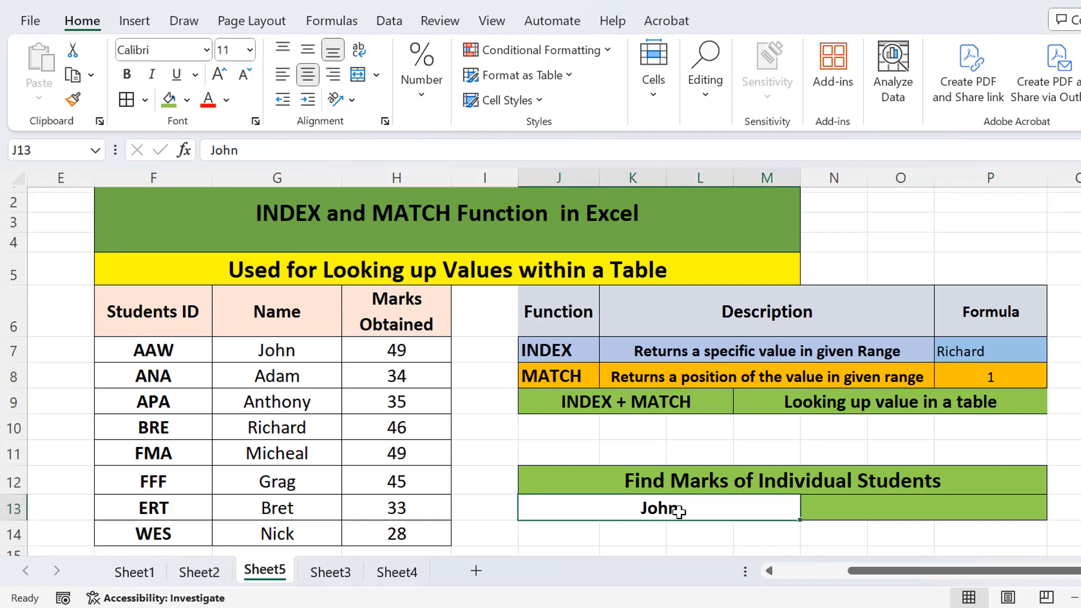
{"action": "left_click", "coordinate": [281, 353]}
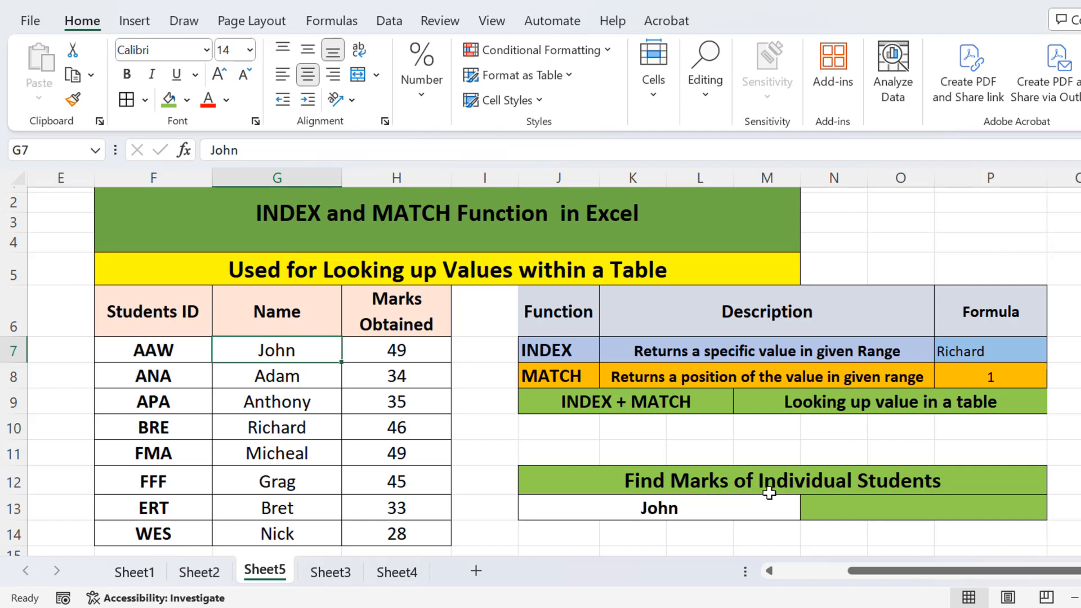
{"action": "left_click", "coordinate": [743, 507]}
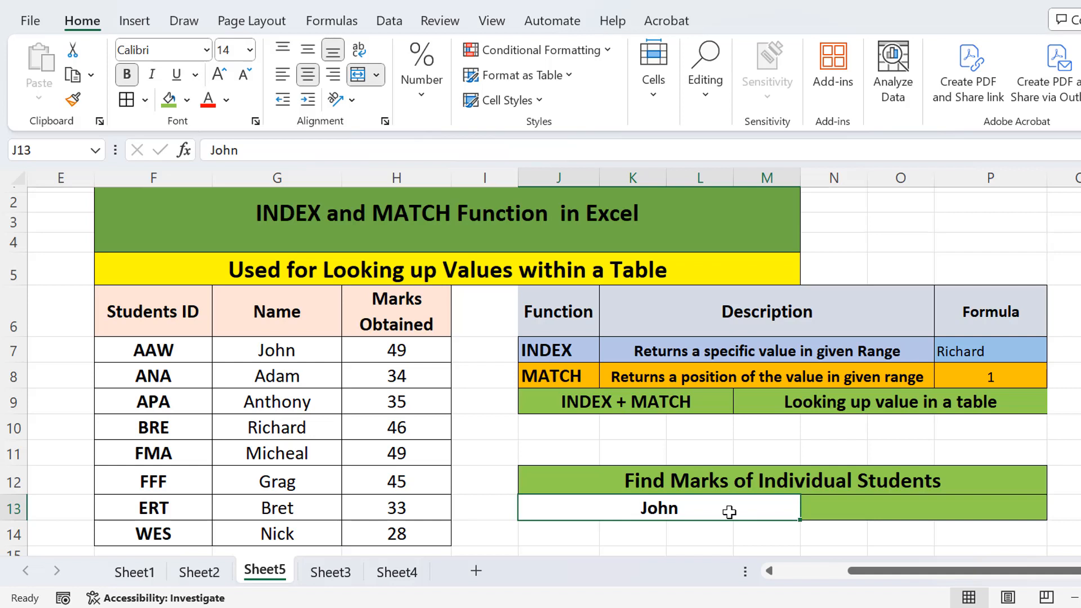
- Start an INDEX formula in N13 with the marks range H7:H14 as its array
{"action": "left_click", "coordinate": [873, 507]}
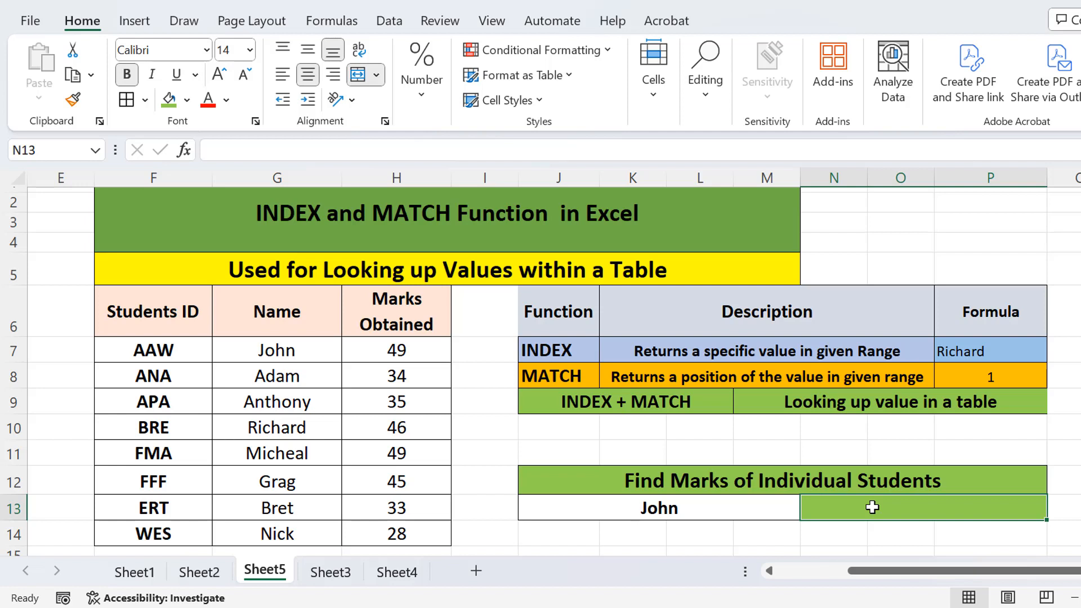
{"action": "double_click", "coordinate": [872, 507]}
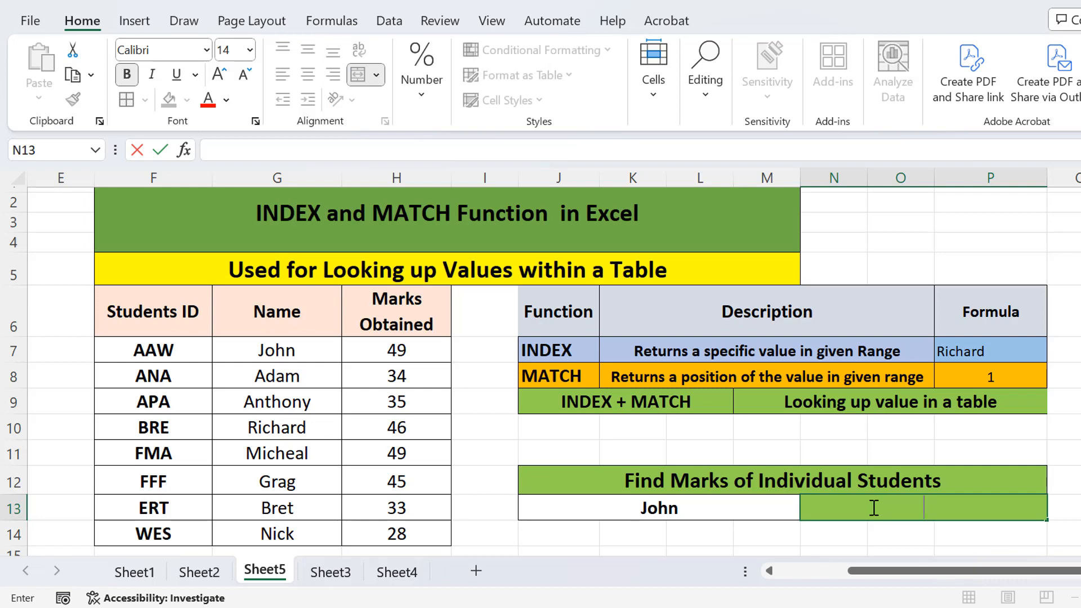
{"action": "type", "text": "=index"}
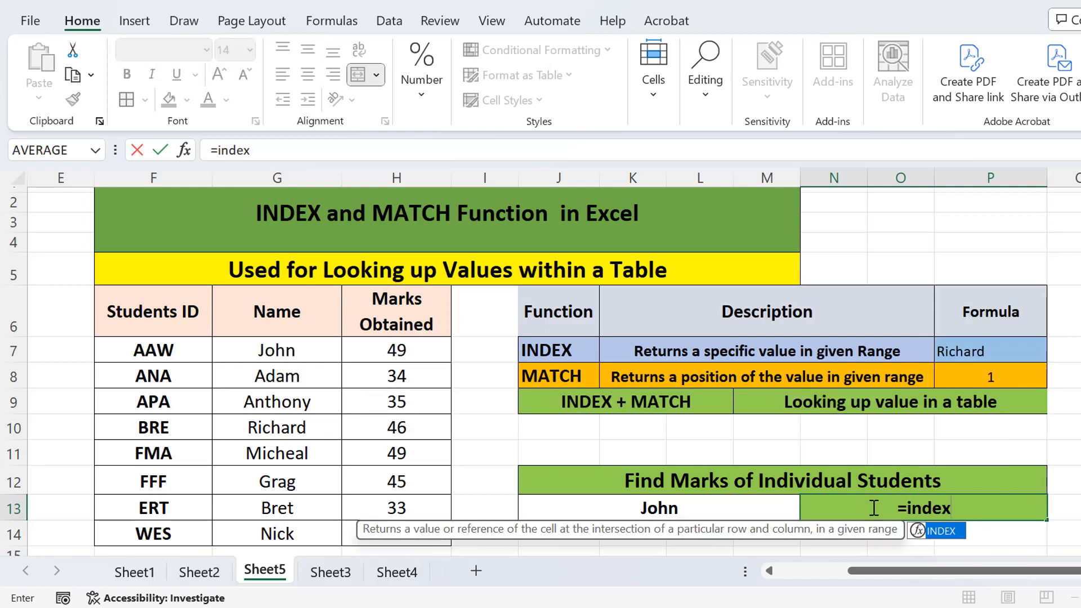
{"action": "double_click", "coordinate": [964, 534]}
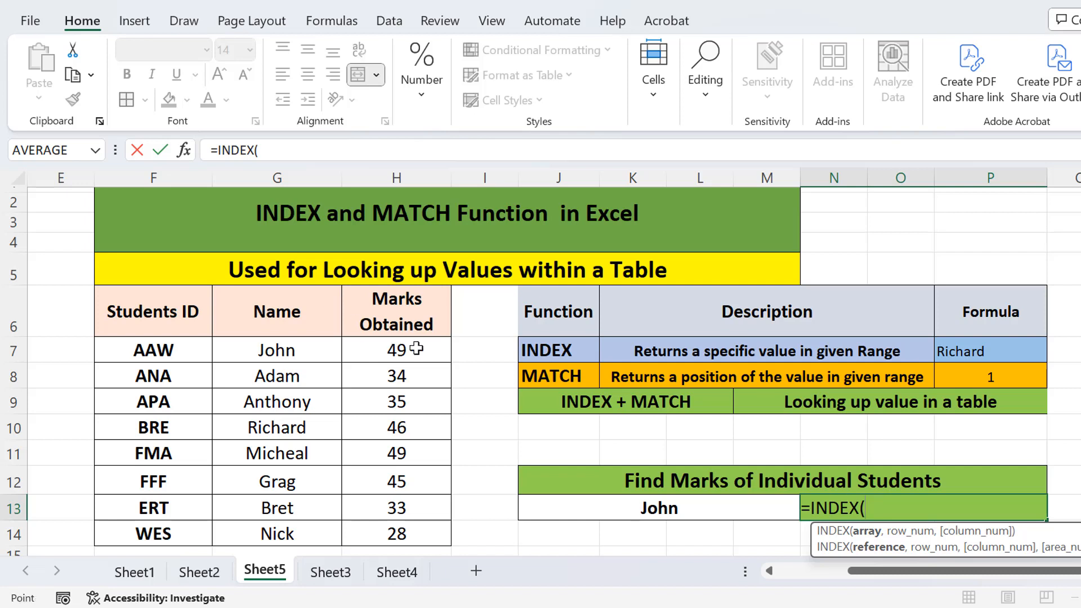
{"action": "left_click_drag", "start_coordinate": [417, 346], "coordinate": [411, 533]}
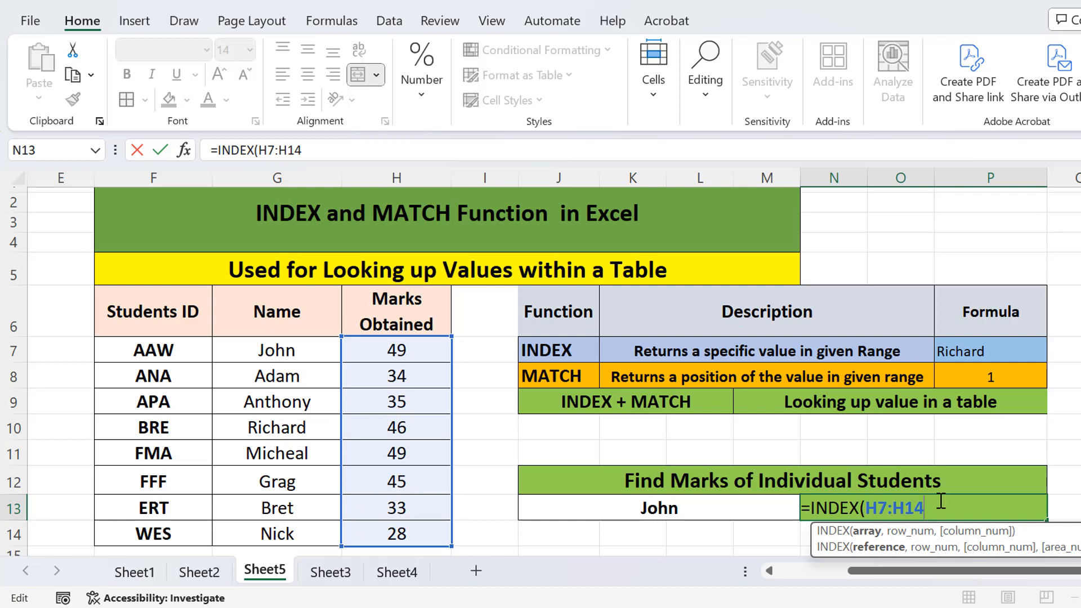
{"action": "type", "text": ","}
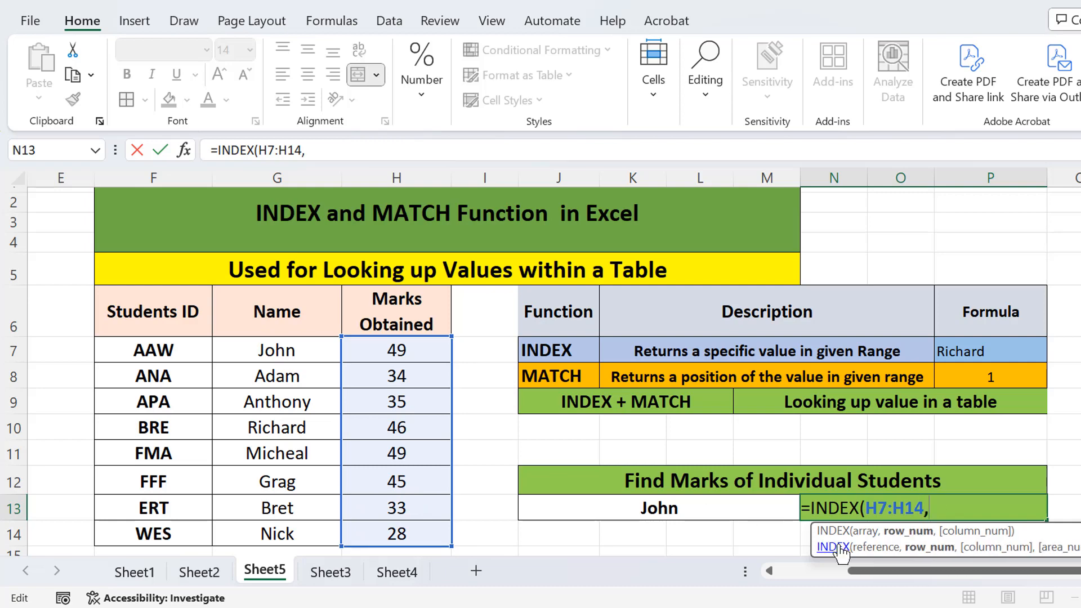
- Nest MATCH(J13,G7:G14,0) as the row number and complete the N13 formula as =INDEX(H7:H14,MATCH(J13,G7:G14,0))
{"action": "type", "text": "matc"}
{"action": "key", "text": "Tab"}
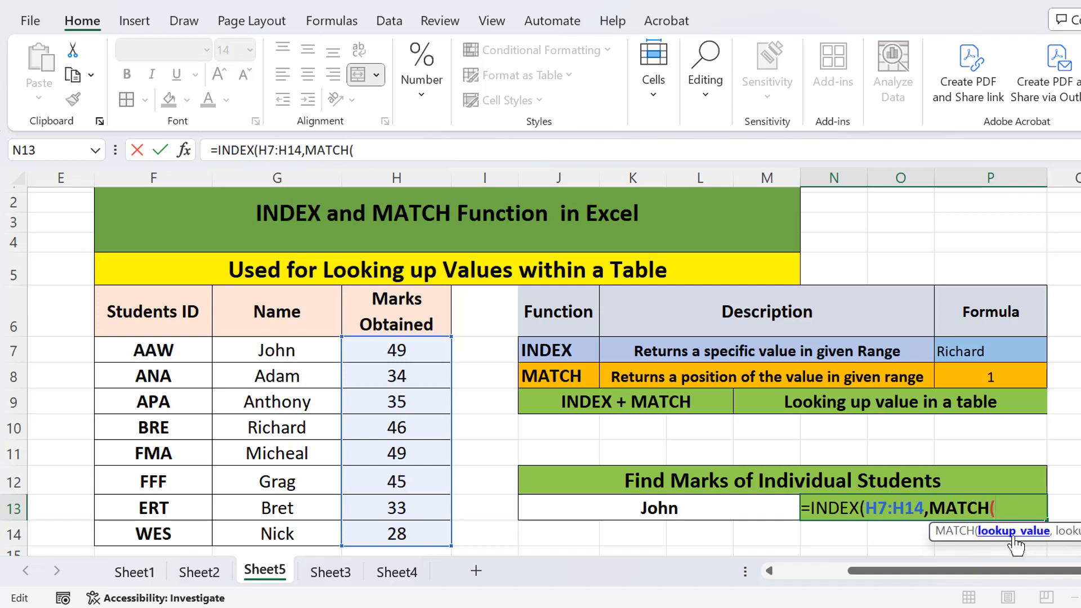
{"action": "left_click", "coordinate": [711, 511]}
{"action": "type", "text": ","}
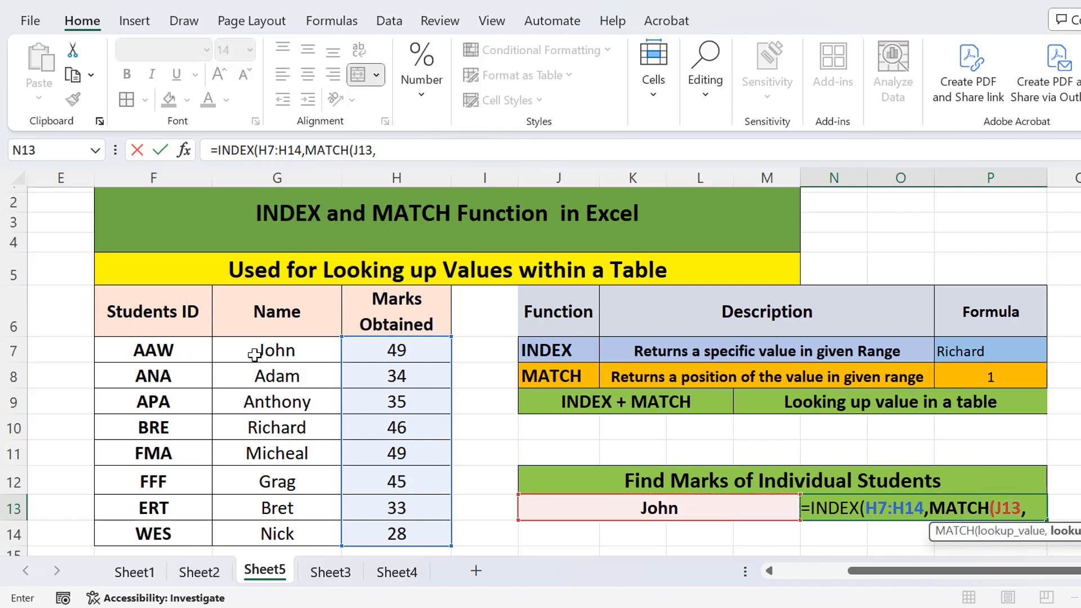
{"action": "left_click_drag", "start_coordinate": [255, 354], "coordinate": [264, 534]}
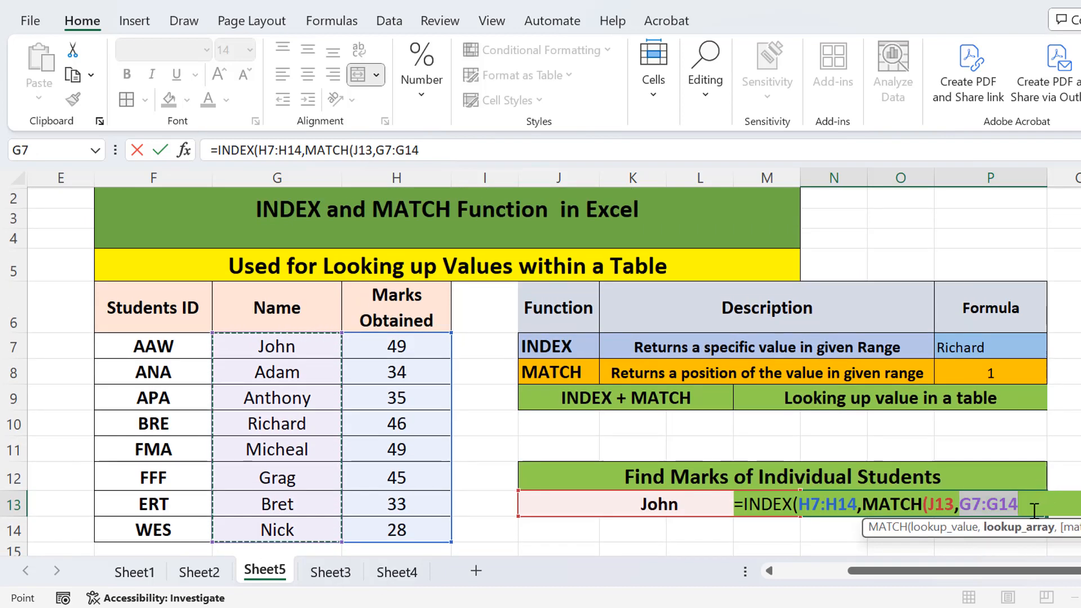
{"action": "left_click", "coordinate": [1034, 511]}
{"action": "type", "text": ","}
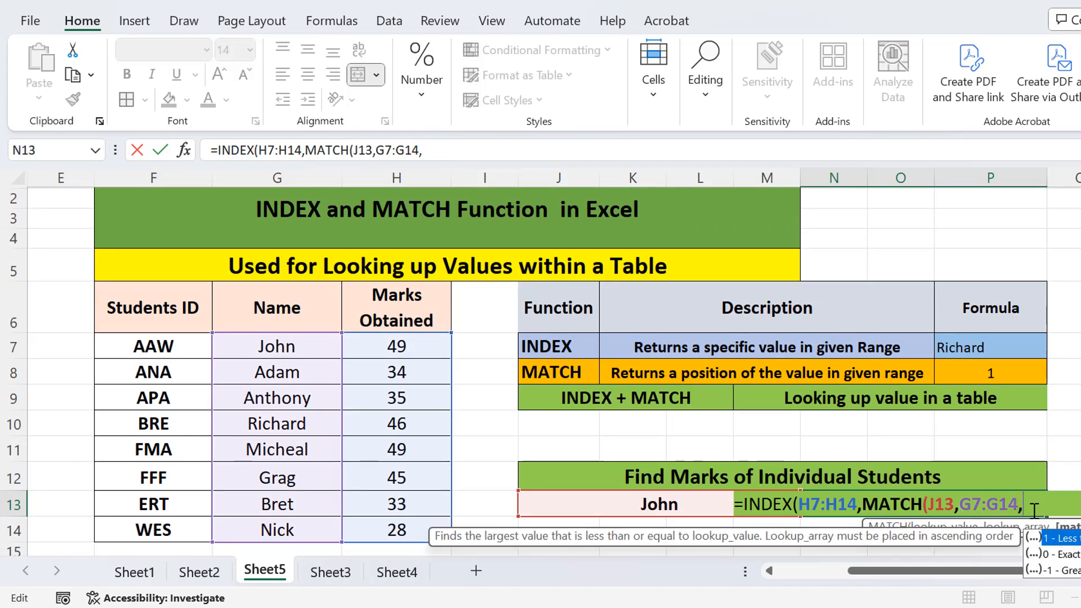
{"action": "type", "text": "0)"}
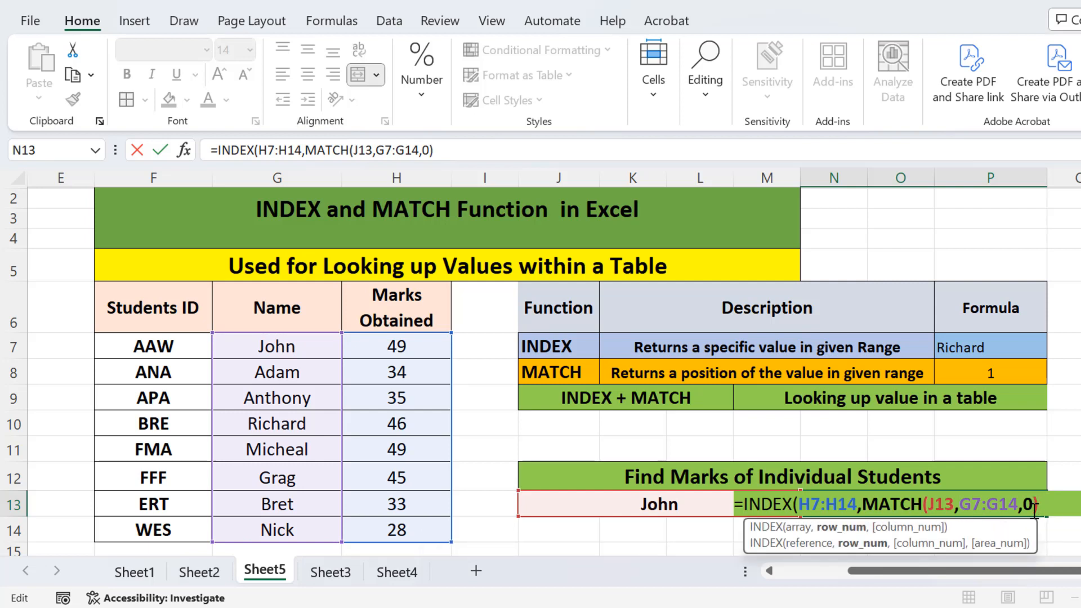
{"action": "type", "text": ")"}
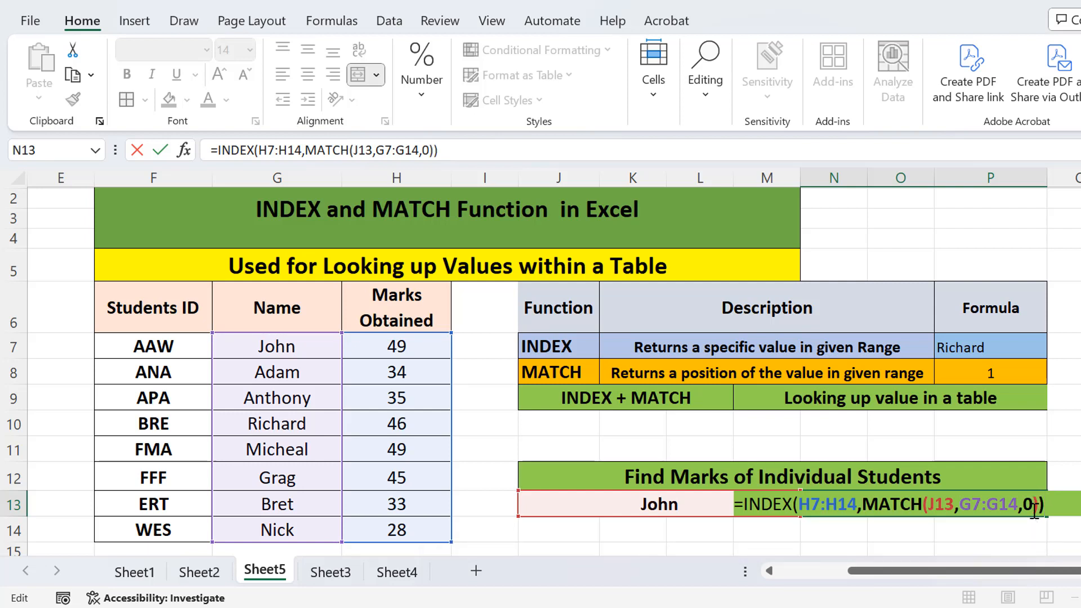
{"action": "key", "text": "Return"}
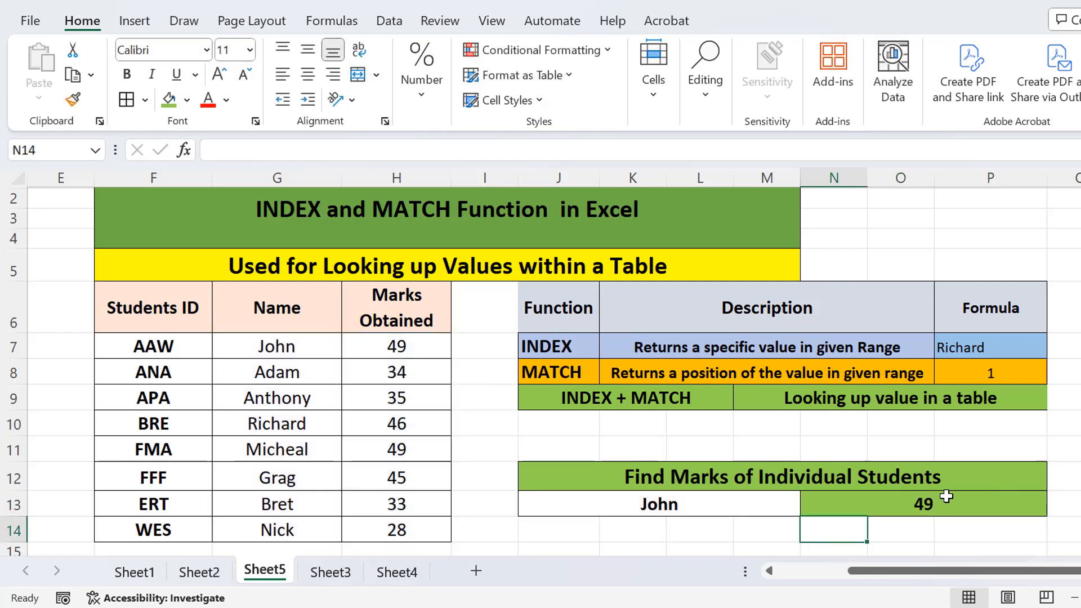
- Check the looked-up marks against the first student's row and change the lookup name in J13 to the student in row 12
{"action": "left_click", "coordinate": [760, 504]}
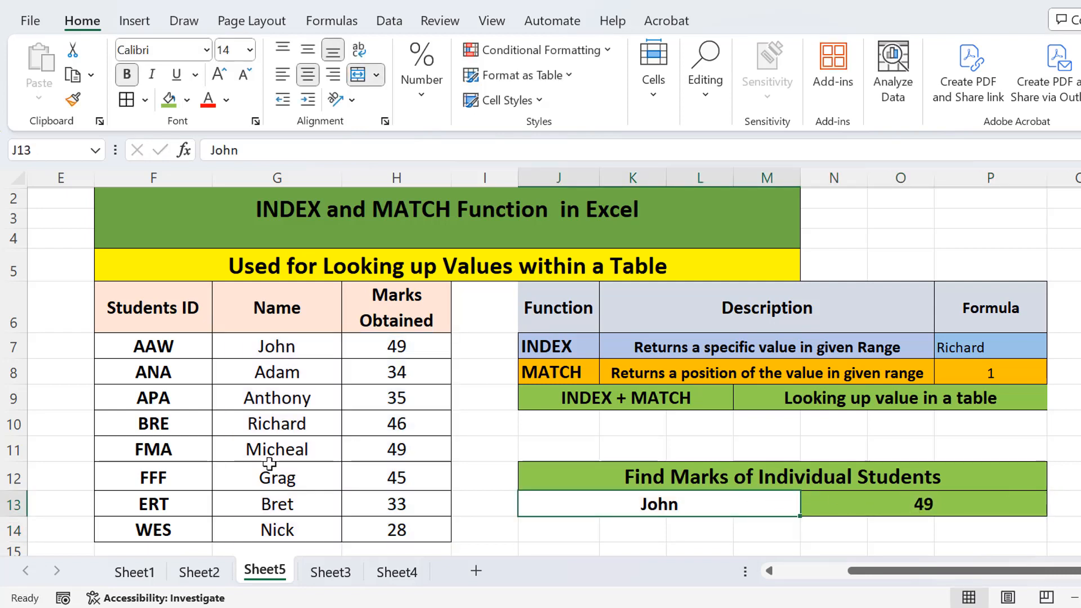
{"action": "left_click_drag", "start_coordinate": [284, 345], "coordinate": [396, 346]}
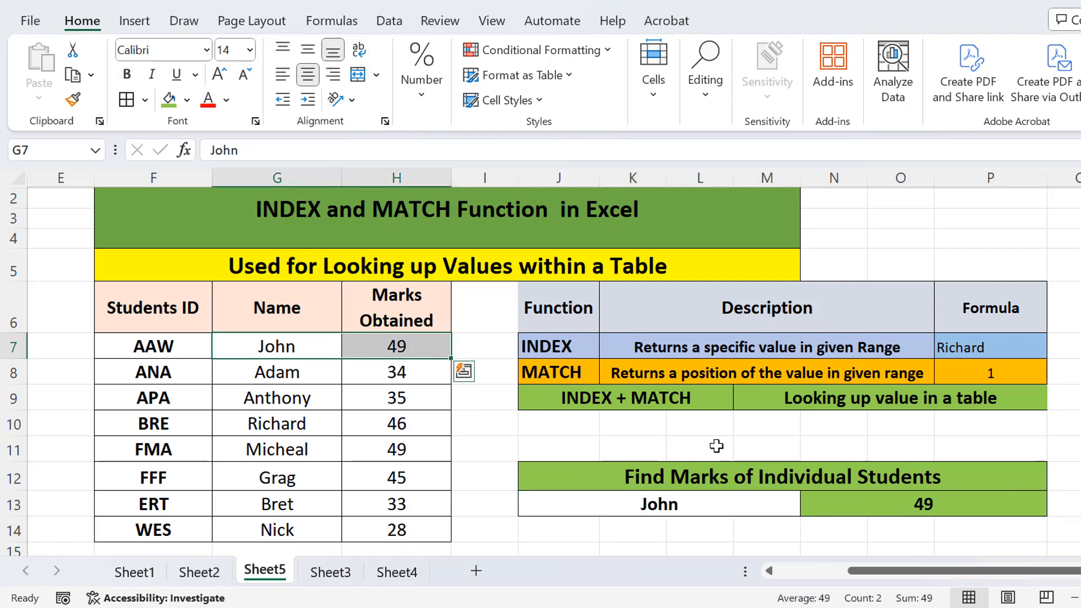
{"action": "double_click", "coordinate": [717, 505]}
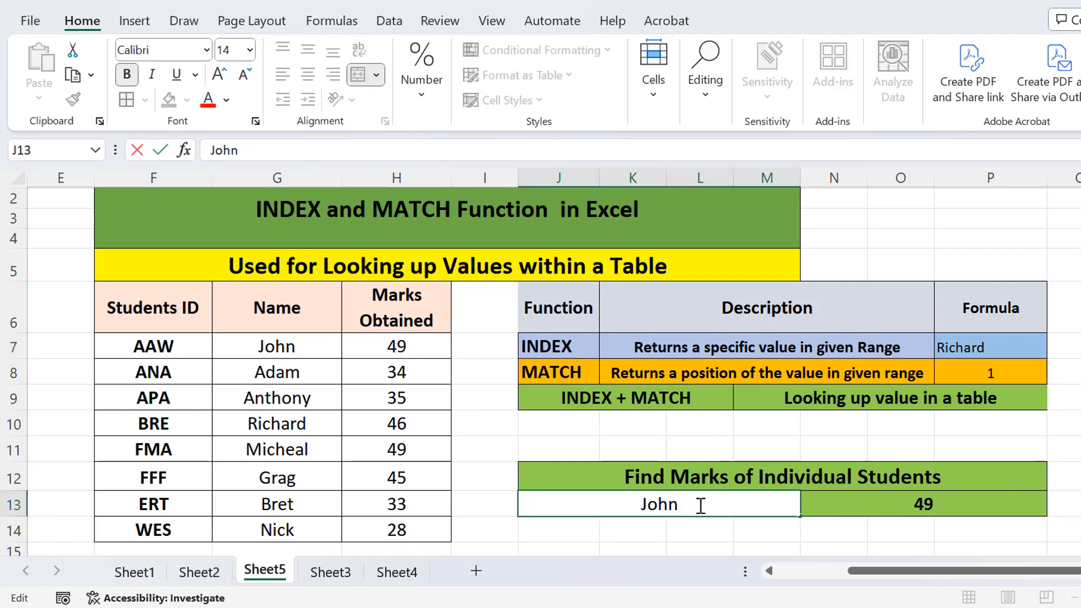
{"action": "left_click_drag", "start_coordinate": [700, 505], "coordinate": [639, 502]}
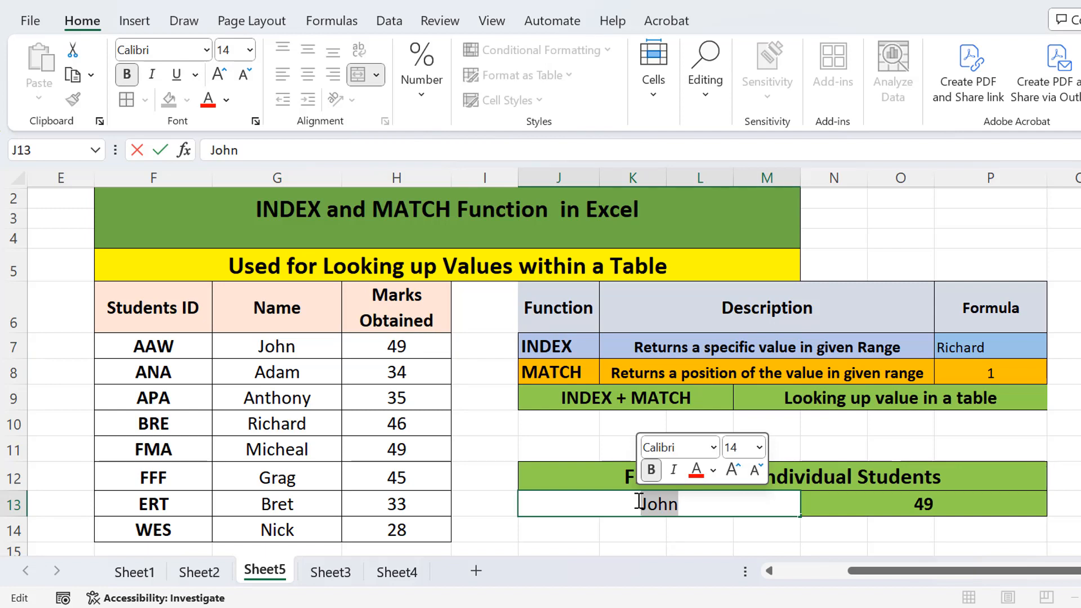
{"action": "type", "text": "Grag"}
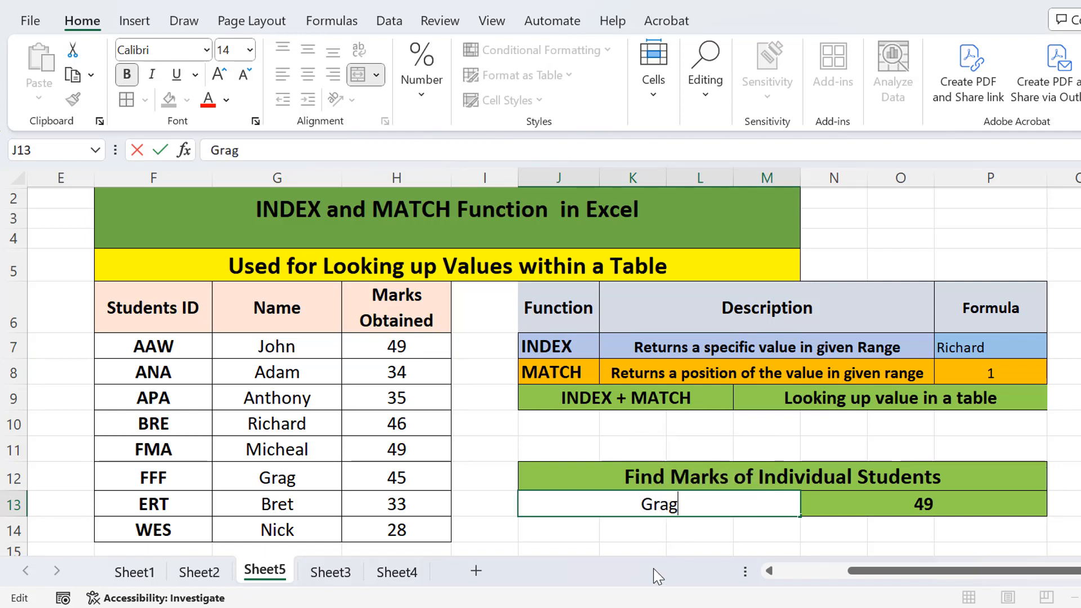
{"action": "key", "text": "Return"}
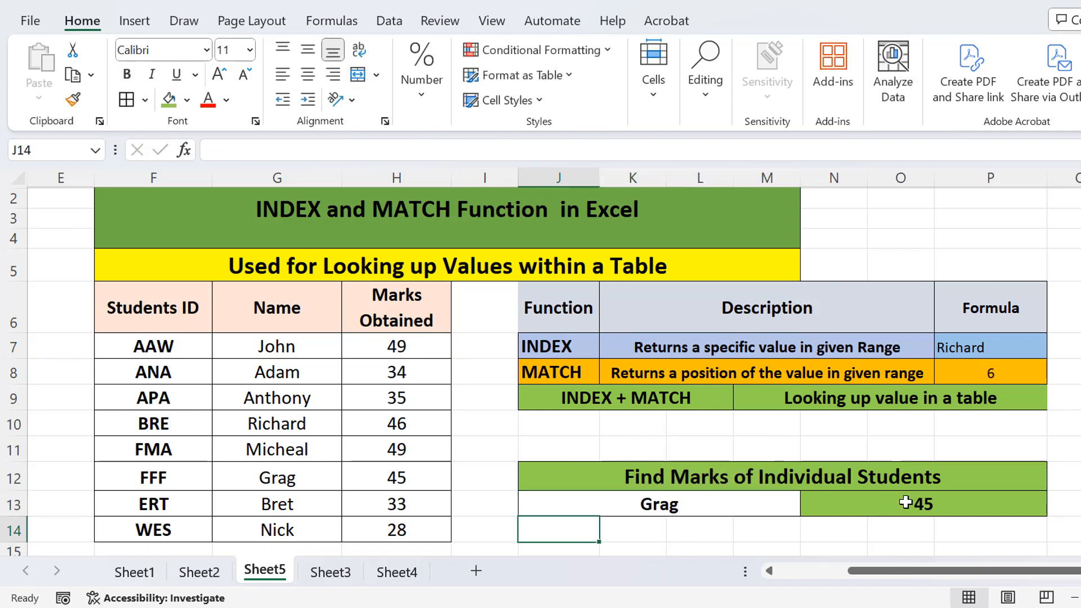
- Review the combined INDEX and MATCH formula in N13 and its referenced ranges
{"action": "left_click", "coordinate": [933, 503]}
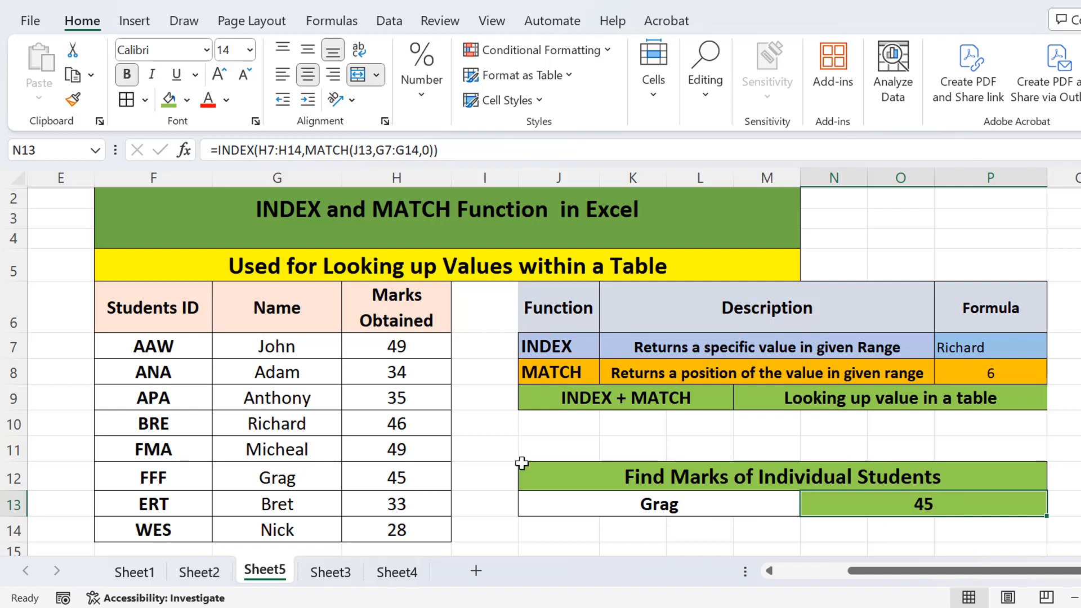
{"action": "double_click", "coordinate": [920, 506]}
{"action": "left_click", "coordinate": [1062, 505]}
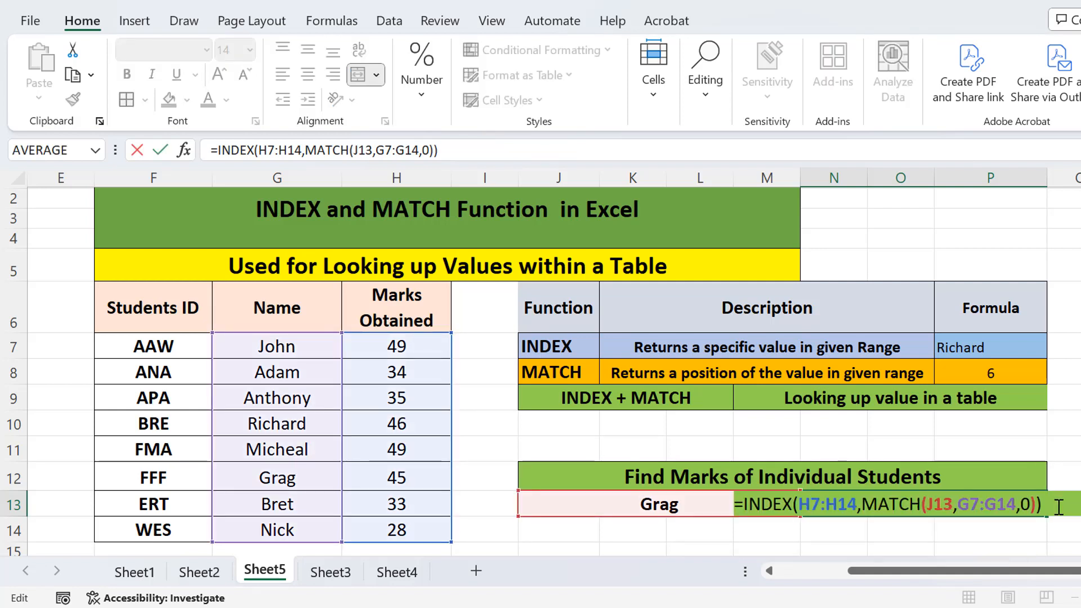
{"action": "key", "text": "Return"}
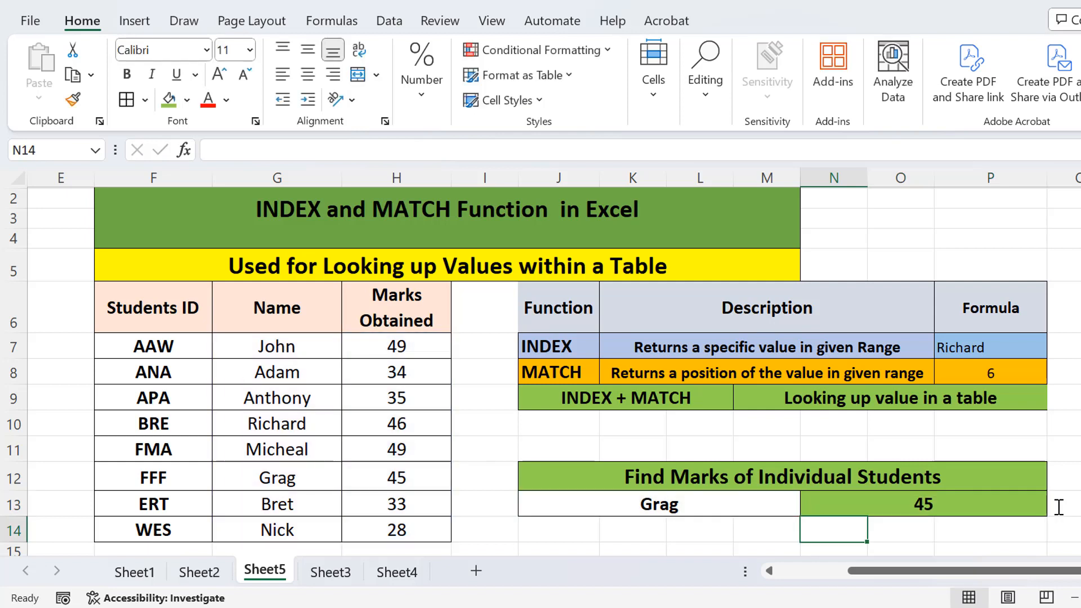
- Change the lookup name in J13 to the last student in the table, in row 14
{"action": "left_click", "coordinate": [702, 510]}
{"action": "type", "text": "Nick"}
{"action": "key", "text": "Return"}
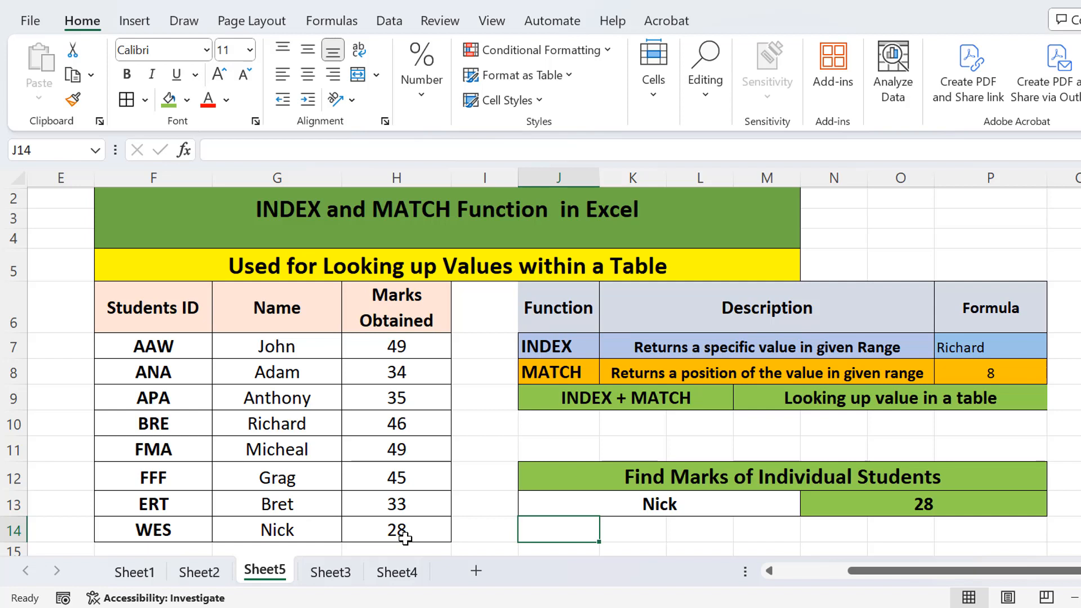
{"action": "left_click", "coordinate": [756, 521]}
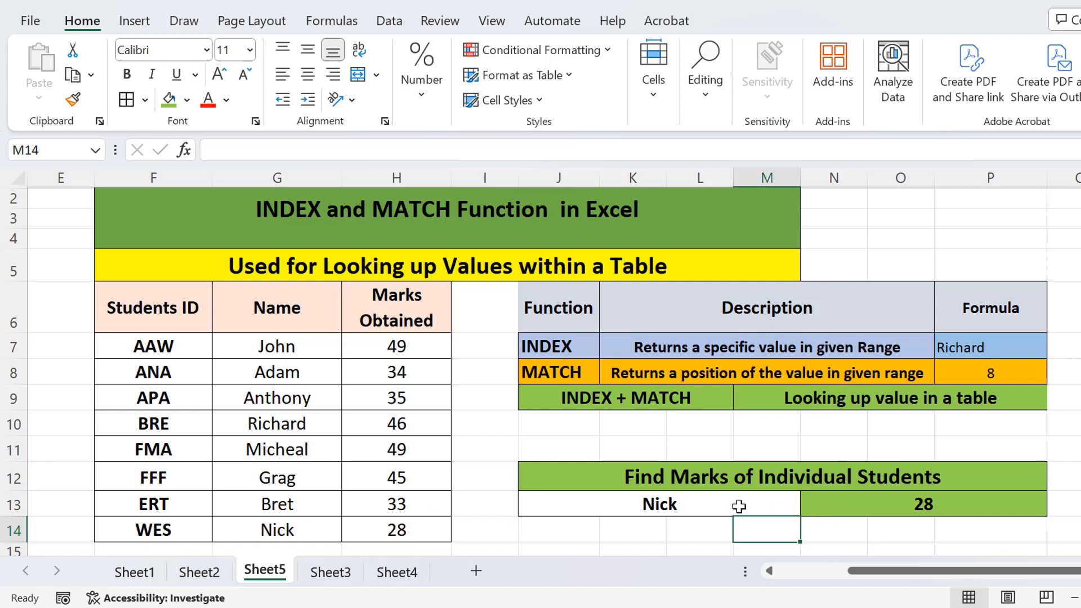
- Examine the N13 formula's INDEX array H7:H14 and MATCH lookup array G7:G14, leaving the formula as it is
{"action": "left_click", "coordinate": [739, 506]}
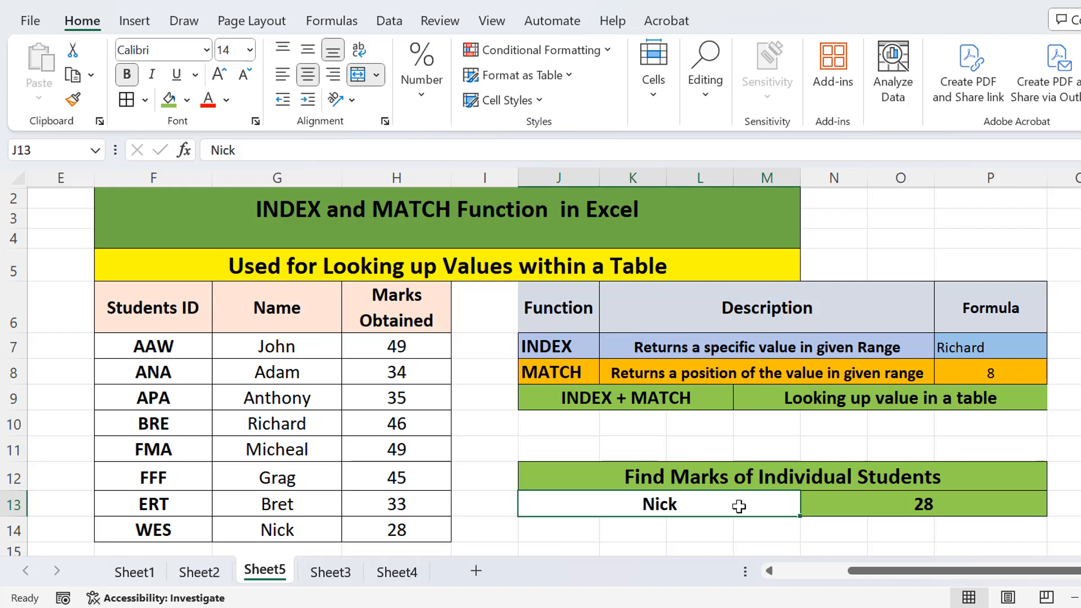
{"action": "double_click", "coordinate": [957, 505]}
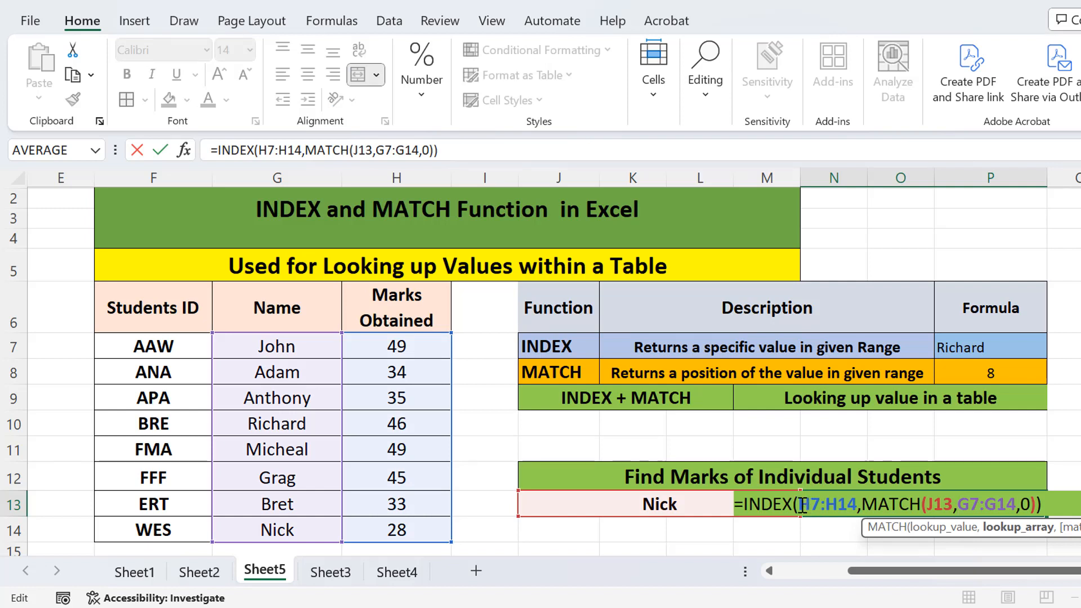
{"action": "left_click_drag", "start_coordinate": [802, 504], "coordinate": [855, 503]}
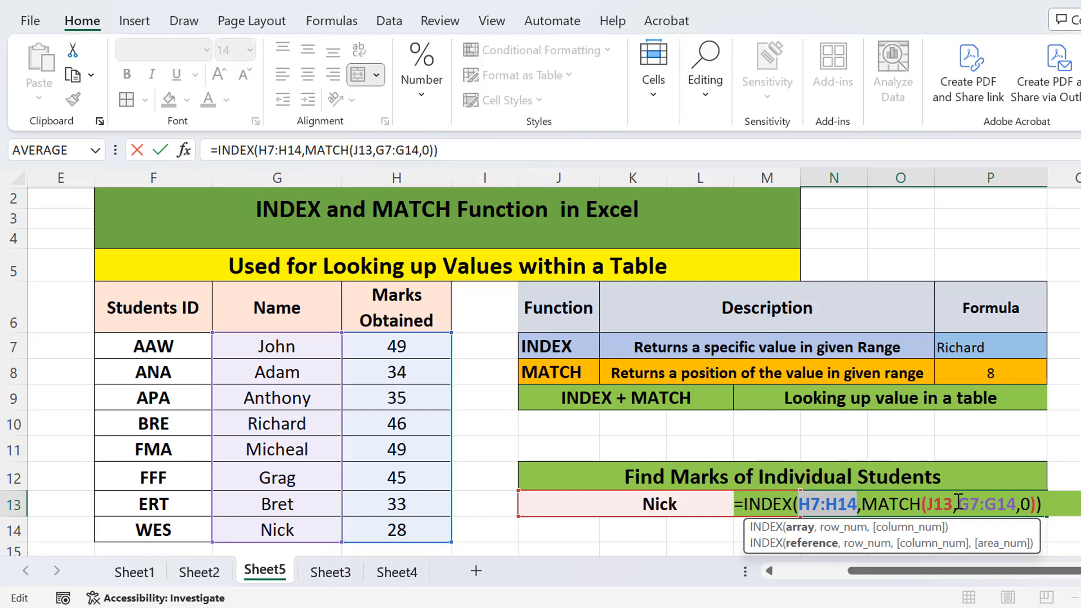
{"action": "left_click_drag", "start_coordinate": [958, 502], "coordinate": [1017, 502]}
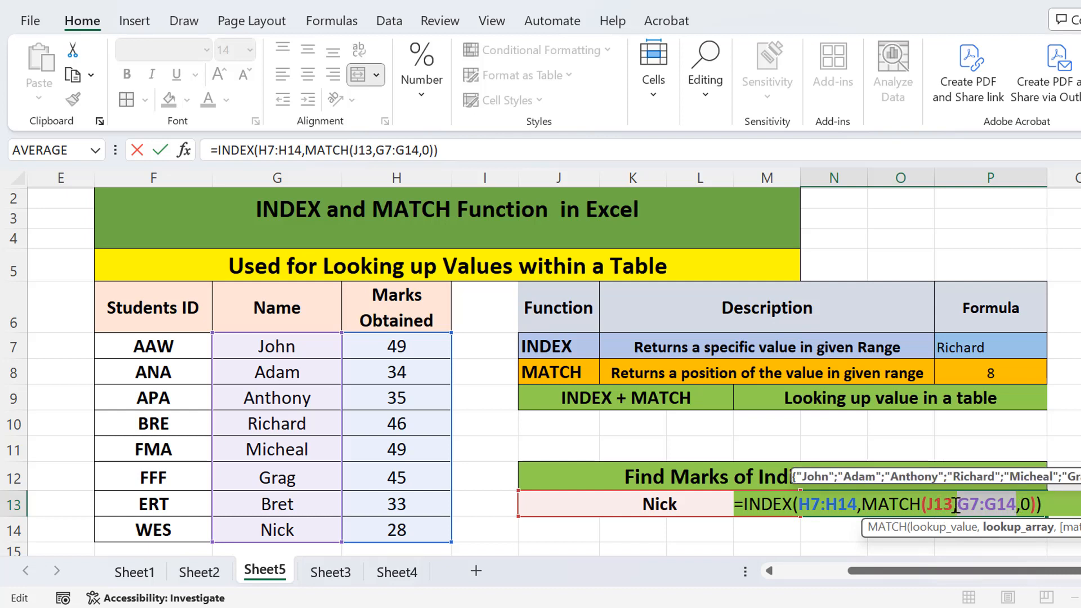
{"action": "left_click", "coordinate": [973, 504]}
{"action": "left_click_drag", "start_coordinate": [973, 504], "coordinate": [1017, 504]}
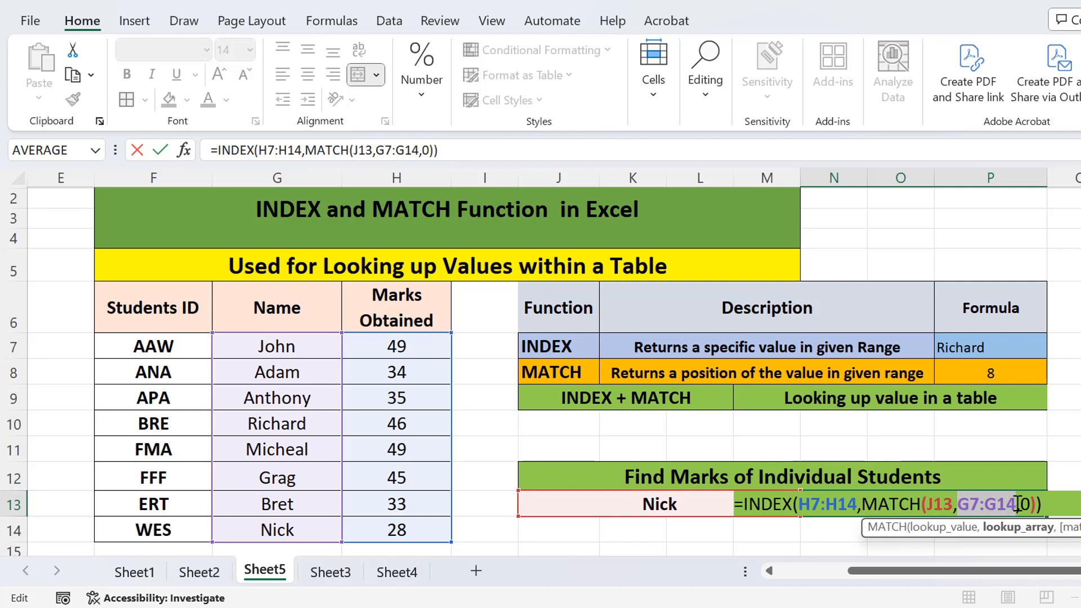
{"action": "left_click", "coordinate": [1060, 511]}
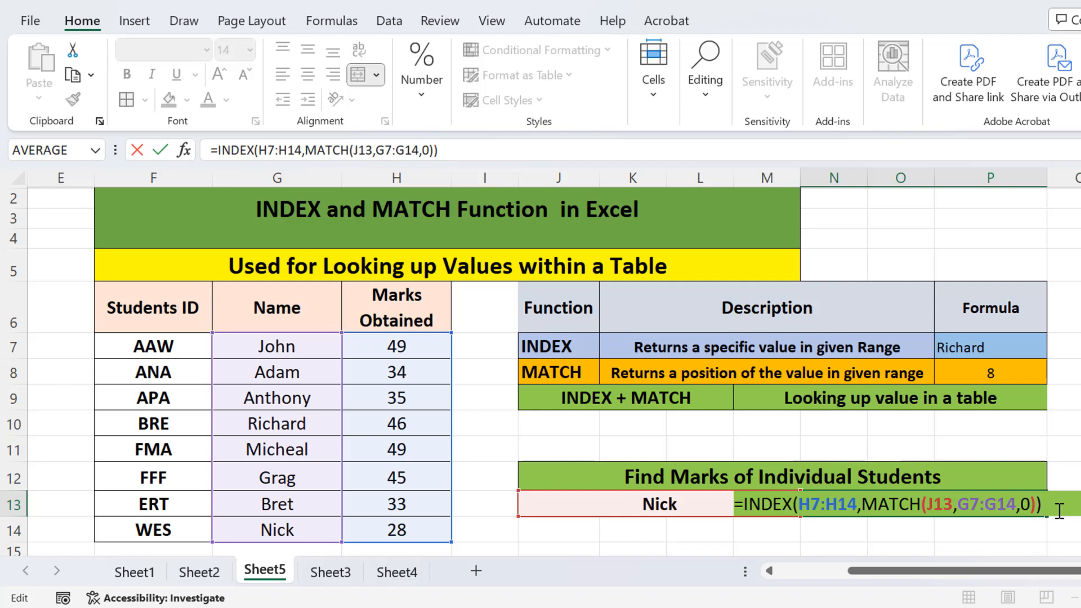
{"action": "key", "text": "Return"}
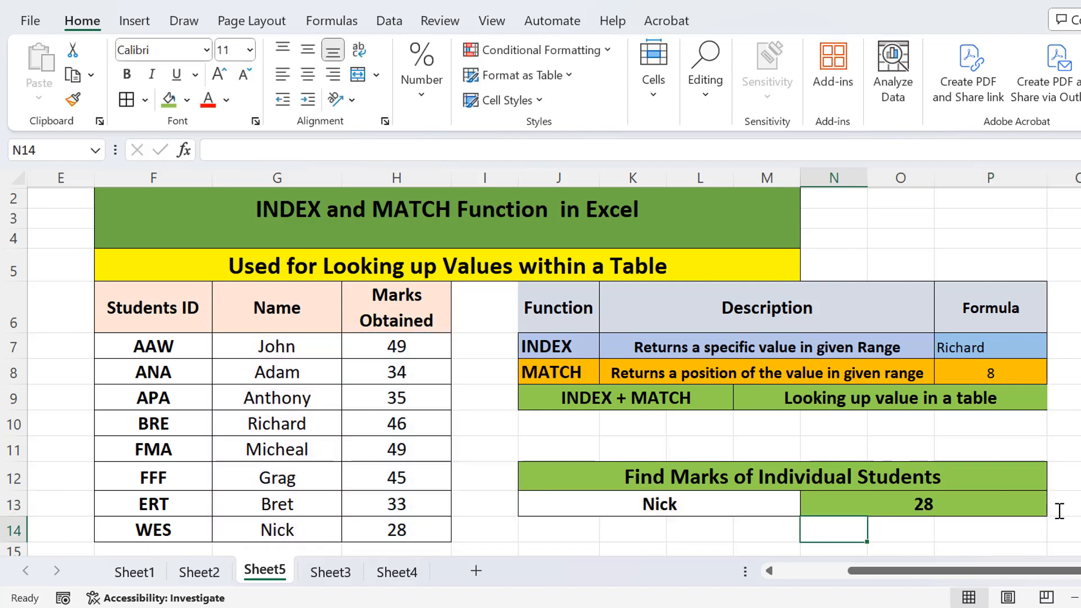